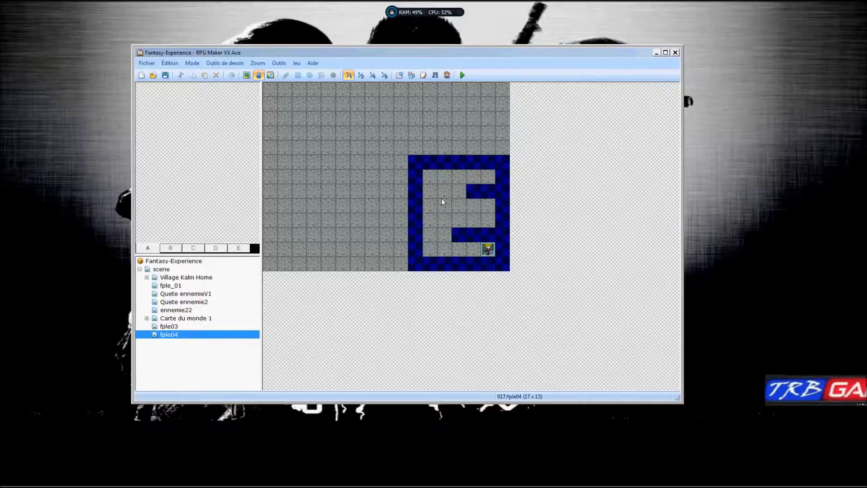
- Create a new event on the fple04 map, on the second floor tile of the walled room's upper row
{"action": "left_click", "coordinate": [474, 176]}
{"action": "right_click", "coordinate": [486, 207]}
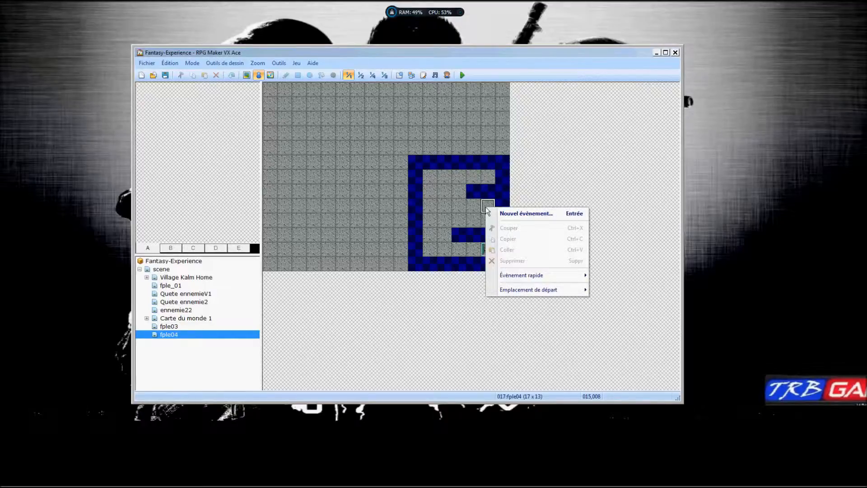
{"action": "left_click", "coordinate": [448, 176]}
{"action": "right_click", "coordinate": [445, 177]}
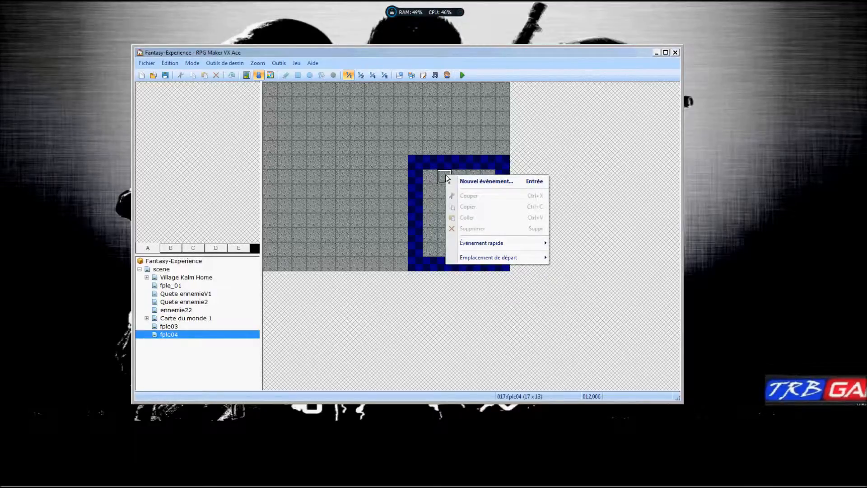
{"action": "mouse_move", "coordinate": [471, 242]}
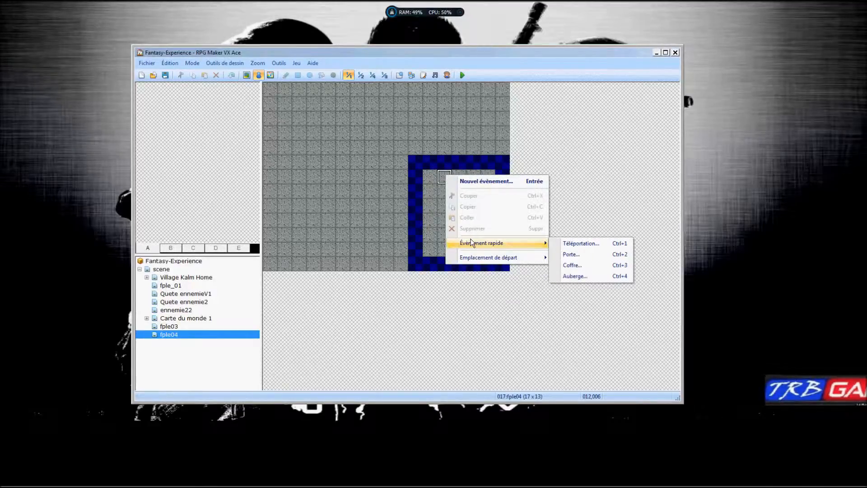
{"action": "left_click", "coordinate": [472, 182]}
- Examine the character sprite sheets available for the new event's appearance, from the actor sheets to the Animal, Behavior and Damage sheets
{"action": "double_click", "coordinate": [172, 267]}
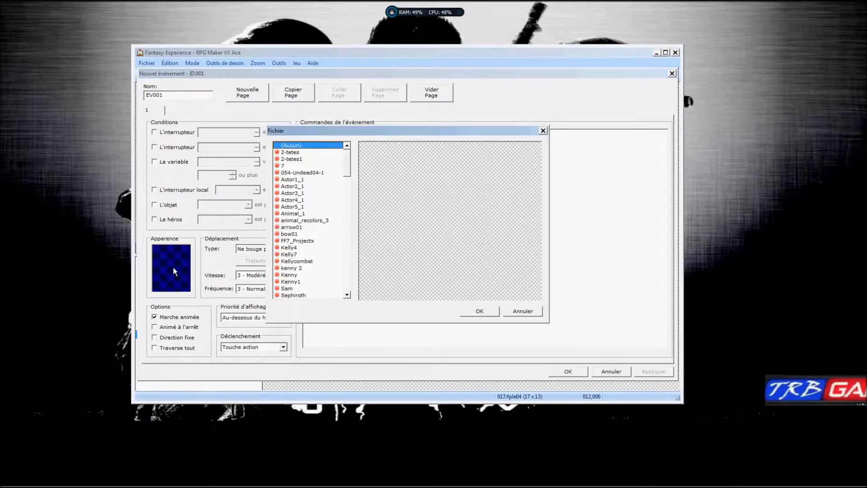
{"action": "left_click", "coordinate": [311, 180]}
{"action": "left_click", "coordinate": [312, 186]}
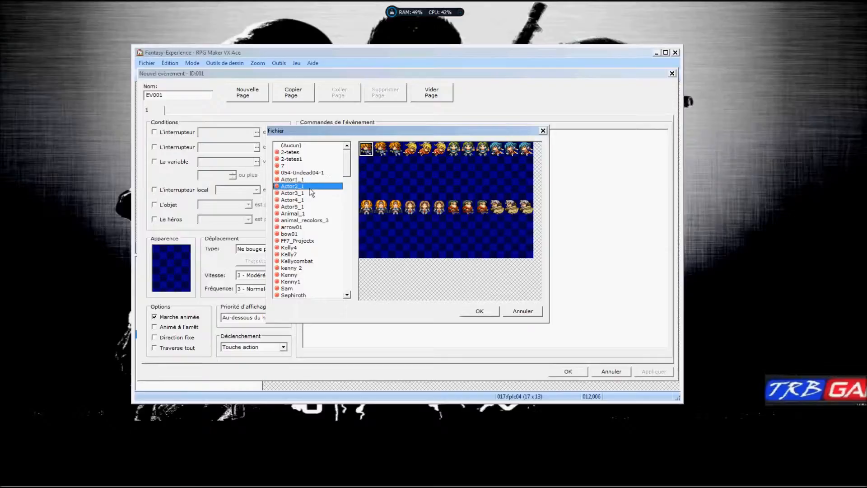
{"action": "scroll", "coordinate": [313, 202], "scroll_direction": "down", "scroll_amount": 2}
{"action": "scroll", "coordinate": [313, 203], "scroll_direction": "down", "scroll_amount": 5}
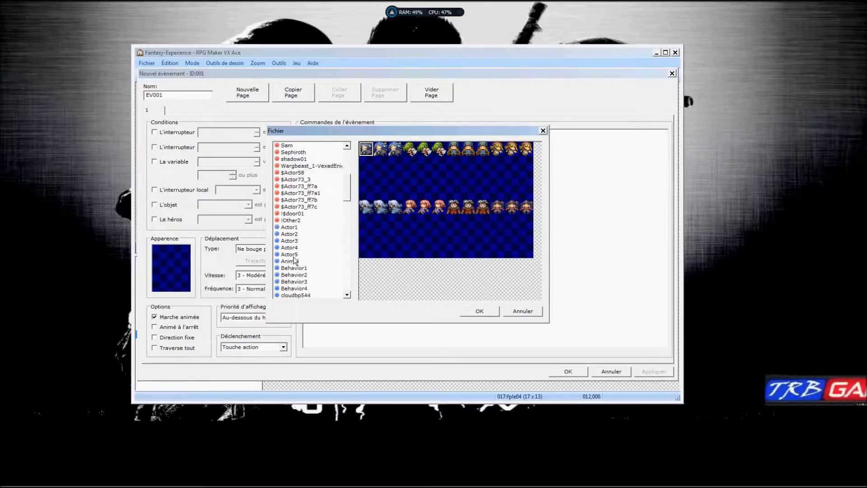
{"action": "left_click", "coordinate": [298, 240]}
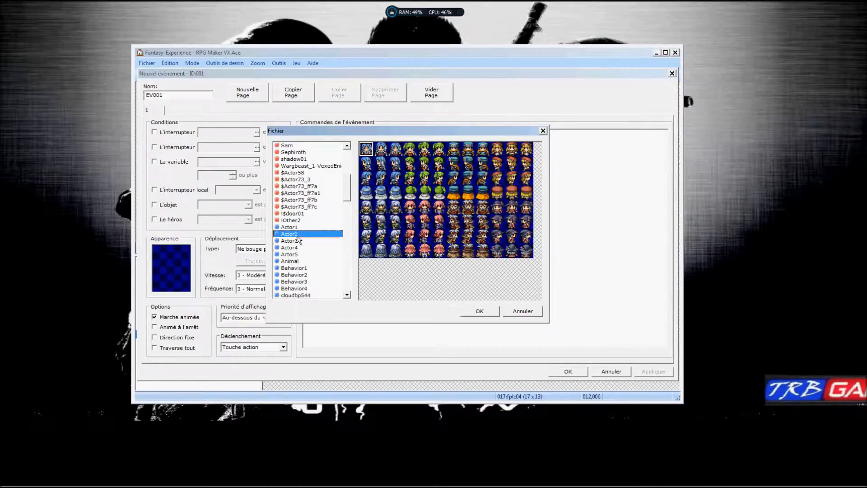
{"action": "left_click", "coordinate": [296, 248]}
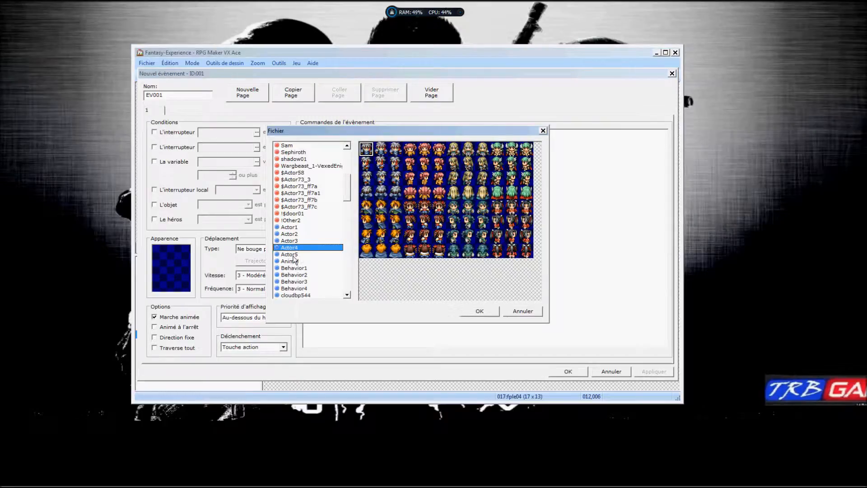
{"action": "left_click", "coordinate": [311, 261]}
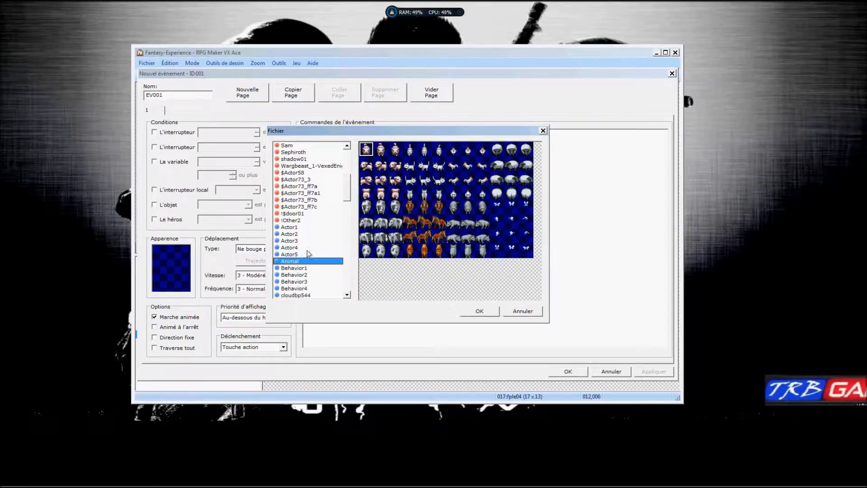
{"action": "left_click", "coordinate": [307, 248]}
{"action": "scroll", "coordinate": [307, 251], "scroll_direction": "down", "scroll_amount": 1}
{"action": "scroll", "coordinate": [306, 249], "scroll_direction": "down", "scroll_amount": 1}
{"action": "left_click", "coordinate": [307, 249]}
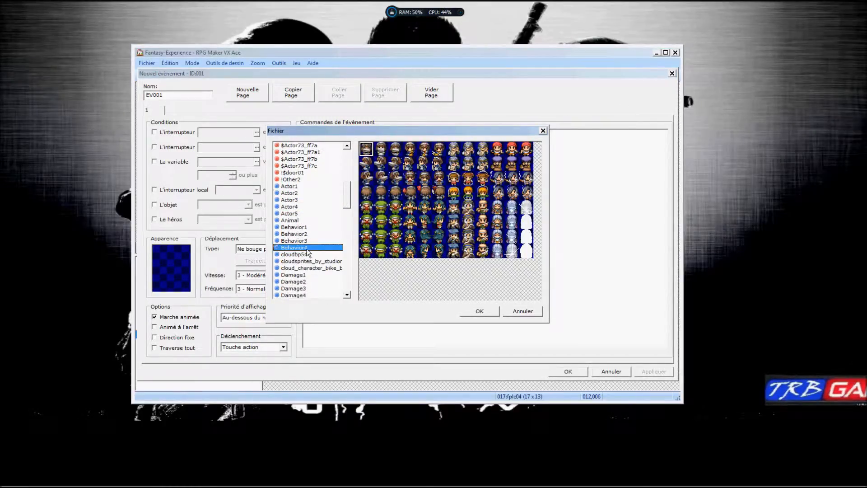
{"action": "left_click", "coordinate": [305, 235]}
{"action": "scroll", "coordinate": [305, 240], "scroll_direction": "down", "scroll_amount": 2}
{"action": "left_click", "coordinate": [305, 235]}
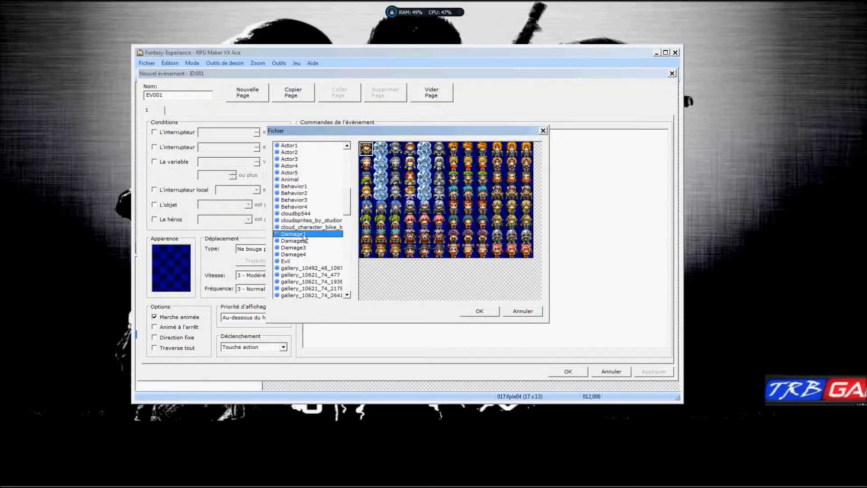
- Set the event's appearance to the fourth character in the lower row of the Actor1 sheet
{"action": "left_click", "coordinate": [288, 146]}
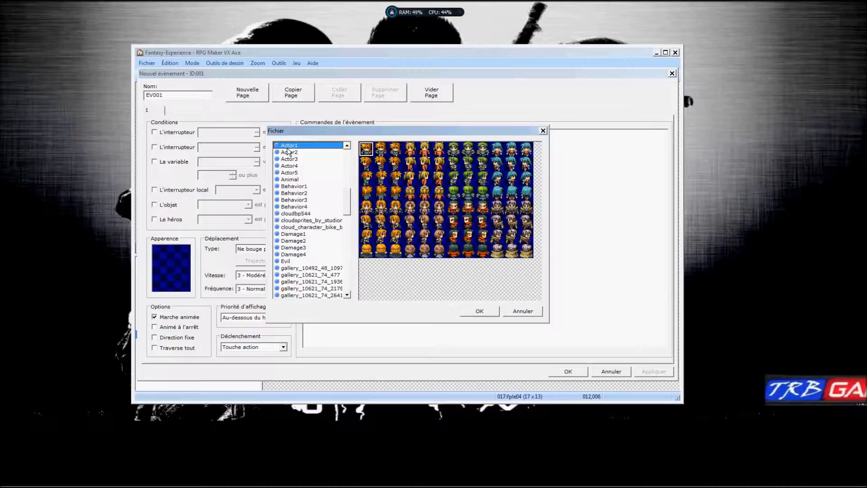
{"action": "left_click", "coordinate": [512, 208]}
{"action": "left_click", "coordinate": [479, 310]}
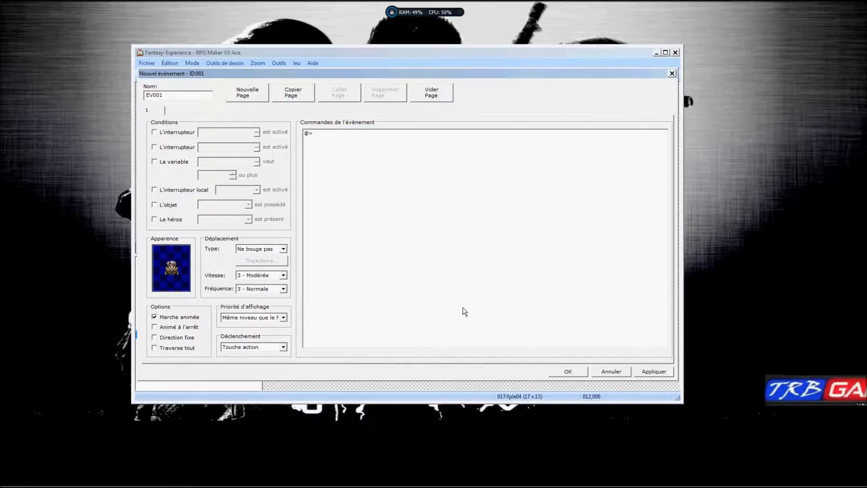
- Add an "Afficher un message" command to the new event's empty command list
{"action": "left_click", "coordinate": [356, 135]}
{"action": "left_click_drag", "start_coordinate": [341, 73], "coordinate": [329, 137]}
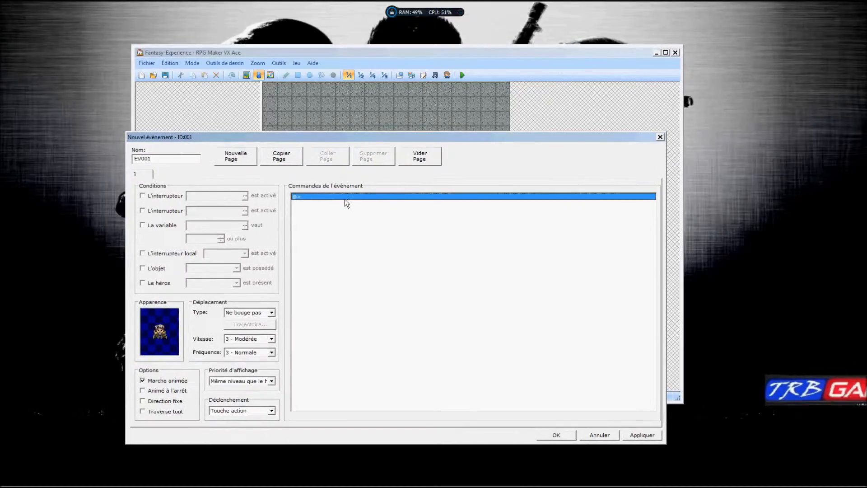
{"action": "double_click", "coordinate": [345, 196]}
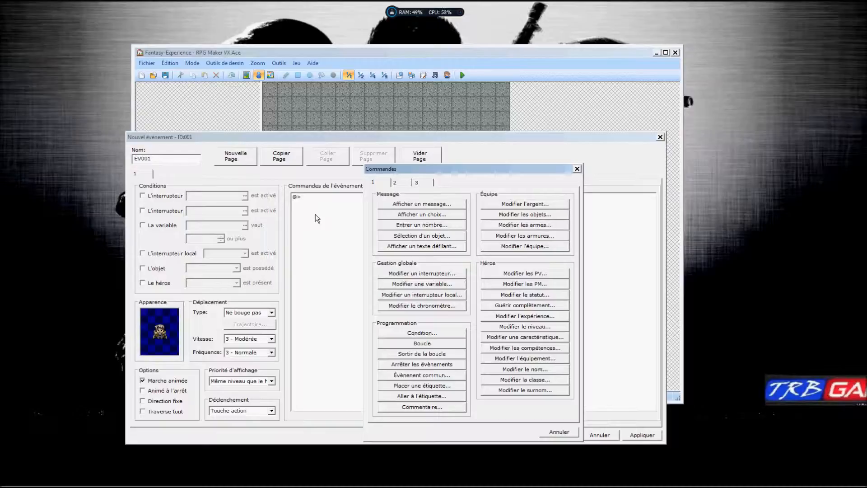
{"action": "left_click", "coordinate": [400, 204]}
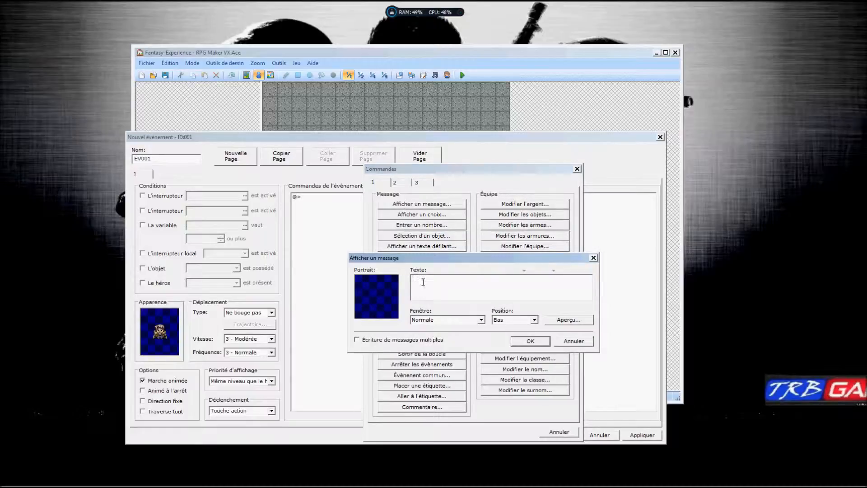
- Examine the portrait sets available for the message, looking for a face that matches the event's character
{"action": "double_click", "coordinate": [373, 285]}
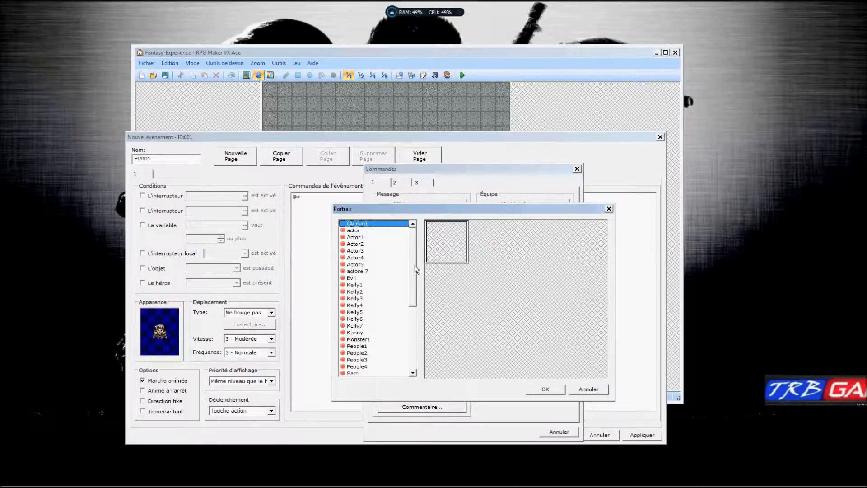
{"action": "left_click_drag", "start_coordinate": [420, 264], "coordinate": [413, 310]}
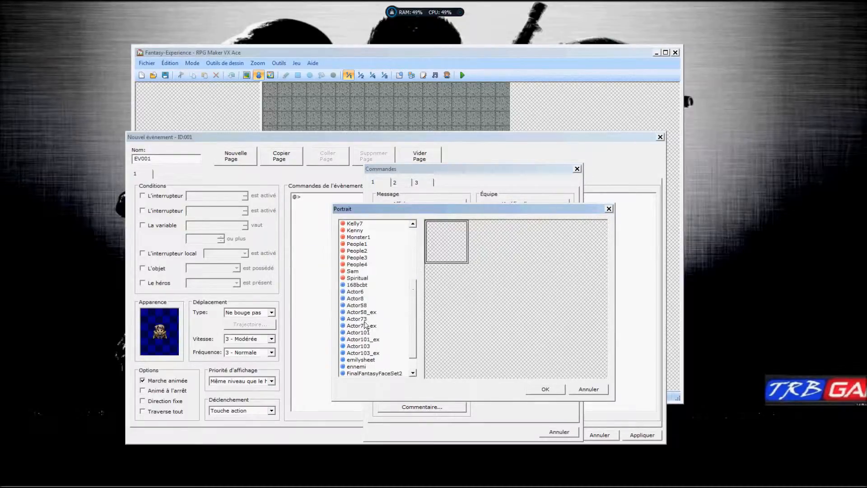
{"action": "left_click", "coordinate": [363, 306]}
{"action": "left_click", "coordinate": [362, 299]}
{"action": "left_click", "coordinate": [360, 292]}
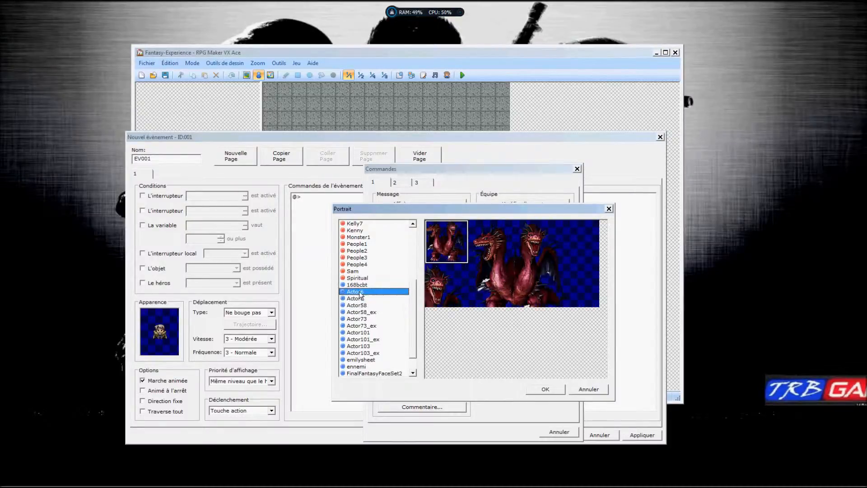
{"action": "left_click", "coordinate": [363, 312]}
{"action": "left_click", "coordinate": [364, 325]}
{"action": "left_click", "coordinate": [366, 332]}
{"action": "left_click", "coordinate": [368, 340]}
{"action": "scroll", "coordinate": [370, 343], "scroll_direction": "up", "scroll_amount": 2}
{"action": "left_click", "coordinate": [369, 345]}
{"action": "left_click", "coordinate": [367, 338]}
{"action": "left_click", "coordinate": [365, 332]}
{"action": "left_click", "coordinate": [365, 325]}
{"action": "left_click", "coordinate": [366, 319]}
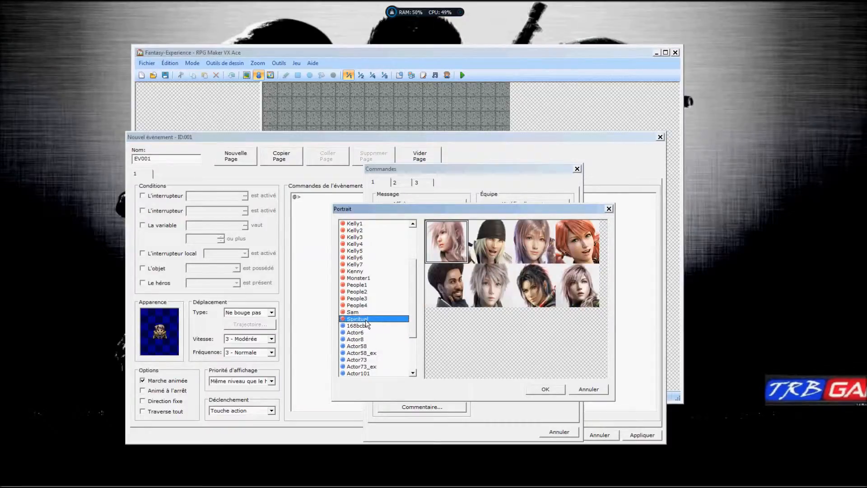
{"action": "scroll", "coordinate": [365, 315], "scroll_direction": "up", "scroll_amount": 2}
{"action": "left_click", "coordinate": [366, 333]}
{"action": "left_click", "coordinate": [364, 317]}
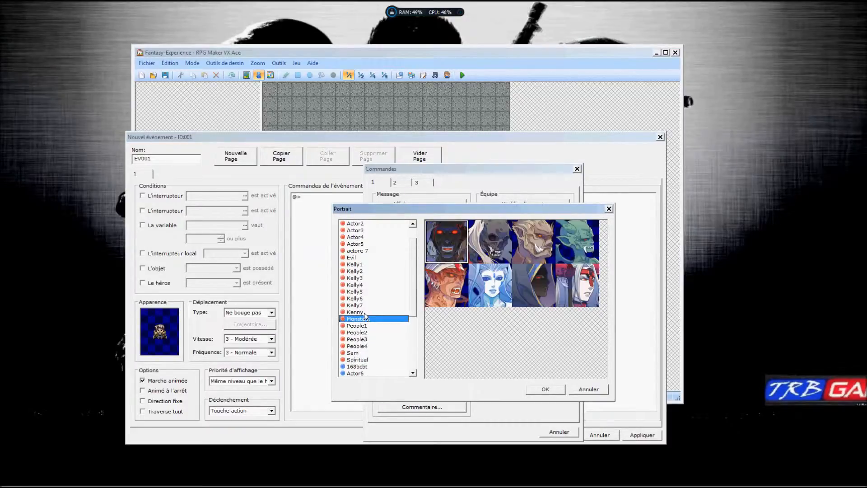
{"action": "left_click", "coordinate": [364, 312]}
{"action": "left_click", "coordinate": [364, 305]}
{"action": "left_click", "coordinate": [363, 291]}
{"action": "left_click", "coordinate": [362, 278]}
{"action": "left_click", "coordinate": [361, 271]}
{"action": "left_click", "coordinate": [361, 236]}
{"action": "left_click", "coordinate": [362, 230]}
{"action": "scroll", "coordinate": [362, 266], "scroll_direction": "up", "scroll_amount": 1}
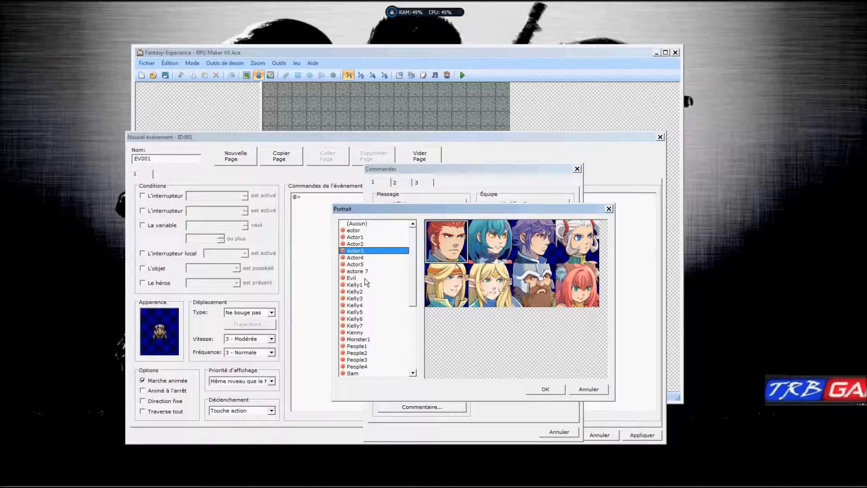
- Set the message portrait to the mustached man with the red headband in the Actor2 set
{"action": "left_click", "coordinate": [355, 244]}
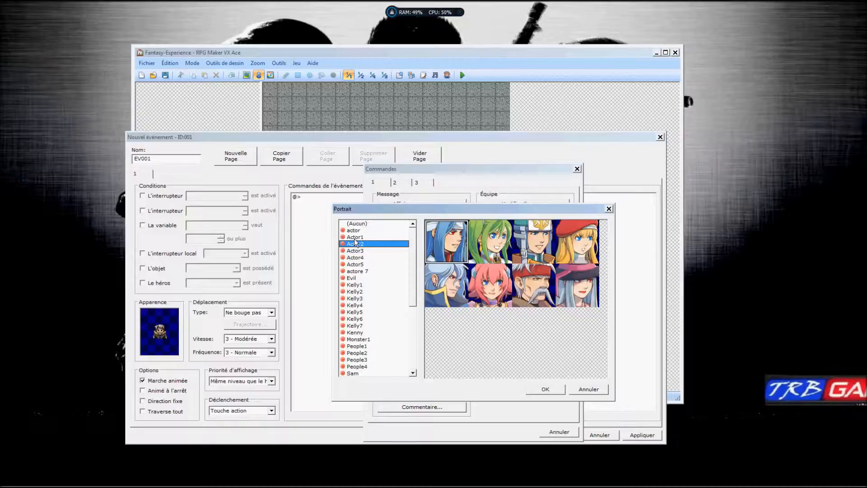
{"action": "left_click", "coordinate": [531, 293]}
{"action": "left_click", "coordinate": [558, 389]}
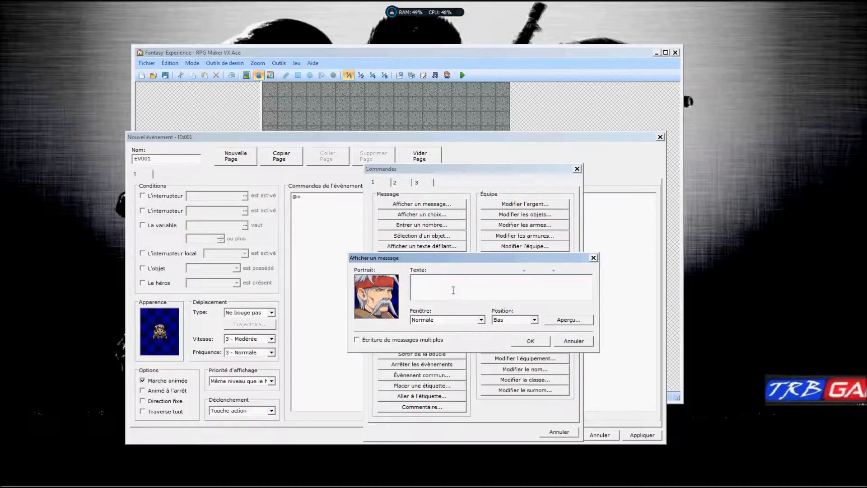
- Enter the message text "Bonjours toi comment va tu ?" and save the new event
{"action": "type", "text": "Bonorus"}
{"action": "key", "text": "BackSpace"}
{"action": "key", "text": "BackSpace"}
{"action": "key", "text": "BackSpace"}
{"action": "type", "text": "jour"}
{"action": "key", "text": "BackSpace"}
{"action": "type", "text": "rs toi comment va tu ?"}
{"action": "left_click", "coordinate": [532, 341]}
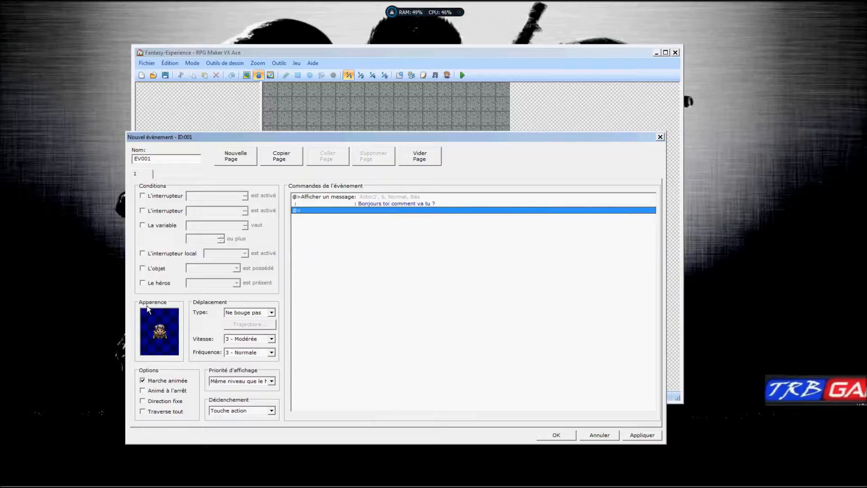
{"action": "left_click", "coordinate": [630, 434]}
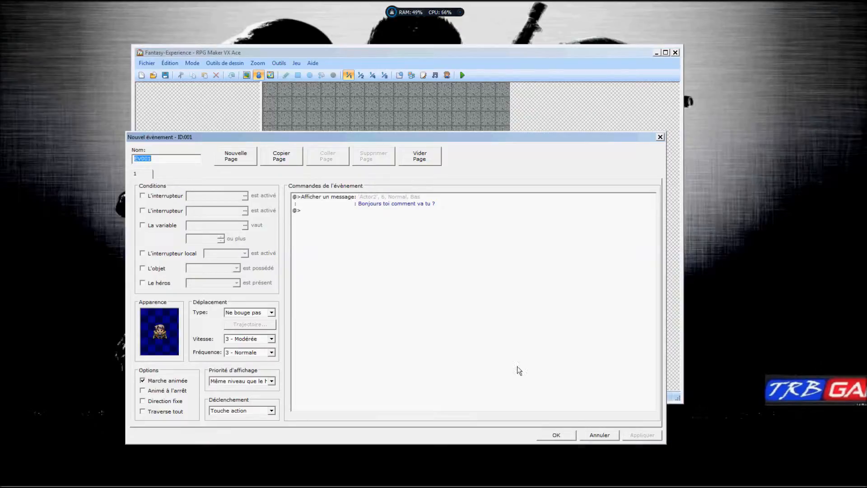
{"action": "left_click", "coordinate": [560, 433]}
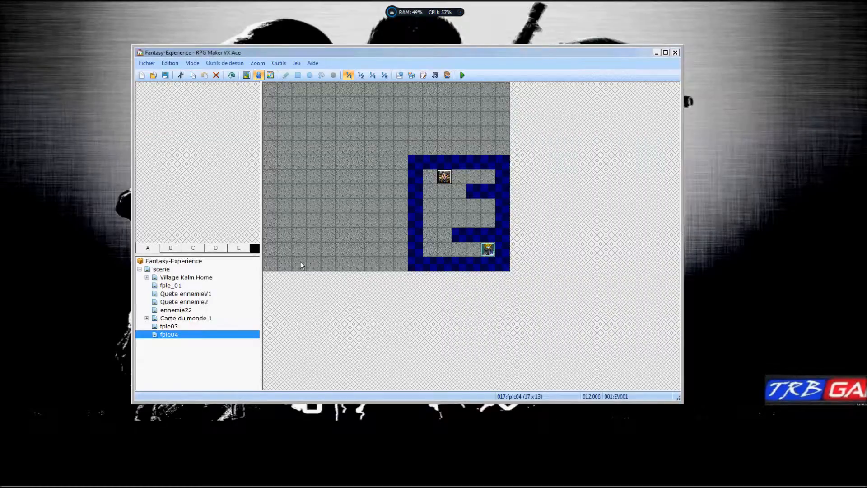
- Copy the "V-Align 2" comment from the green-haired character's event on the fple_01 map, and leave that event without changes
{"action": "left_click", "coordinate": [175, 285]}
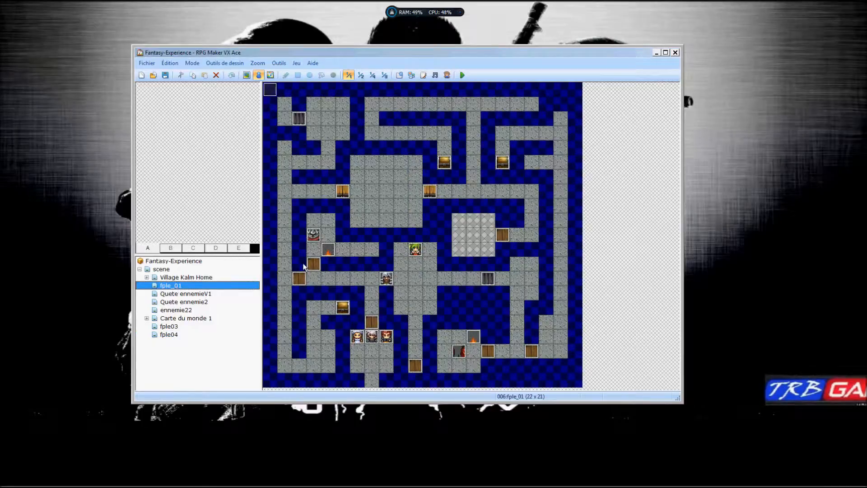
{"action": "left_click", "coordinate": [414, 251]}
{"action": "right_click", "coordinate": [415, 250]}
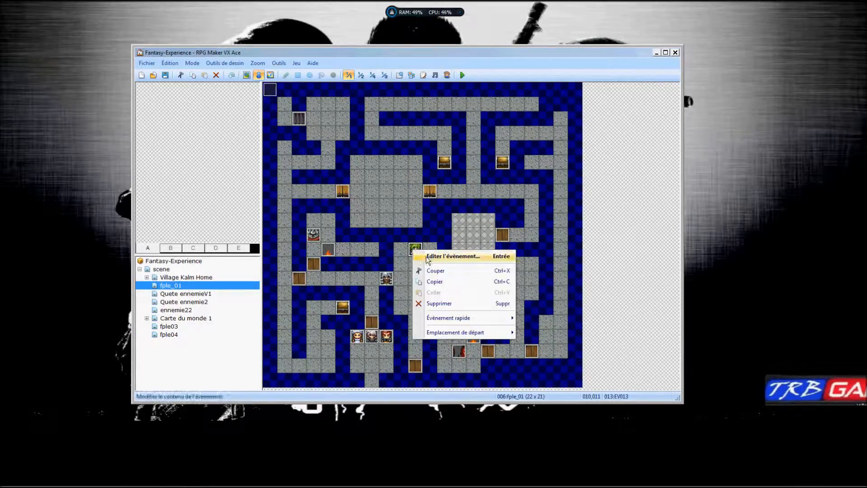
{"action": "left_click", "coordinate": [430, 256]}
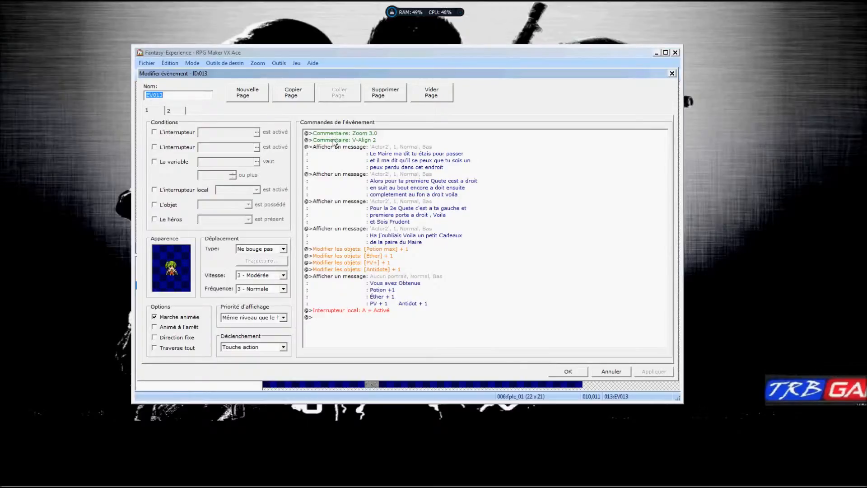
{"action": "right_click", "coordinate": [334, 141]}
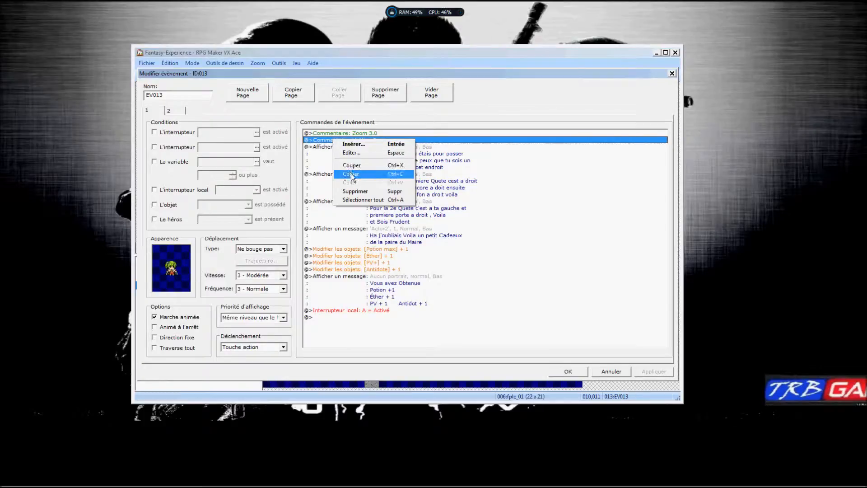
{"action": "left_click", "coordinate": [351, 175]}
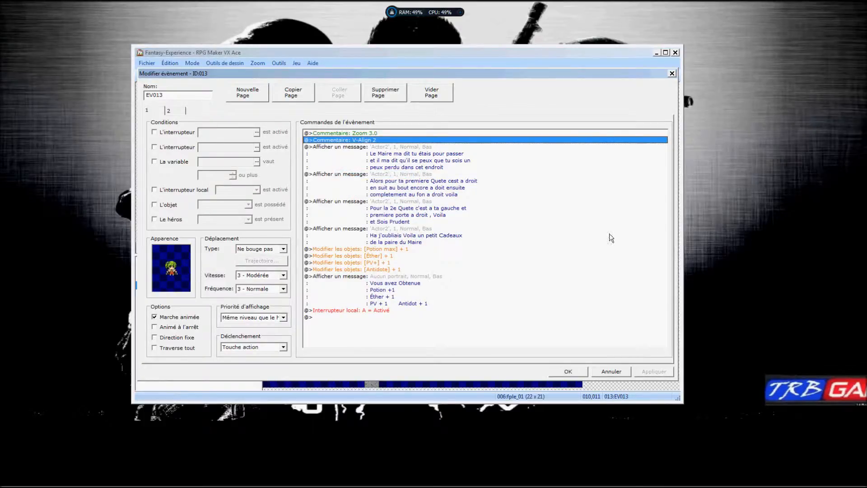
{"action": "left_click", "coordinate": [596, 371]}
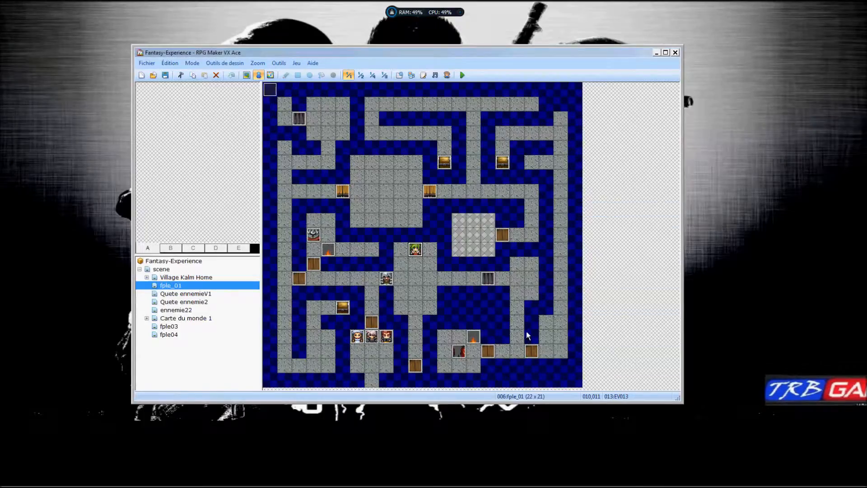
- Paste the "V-Align 2" comment above the message in the mustached character's event on the fple04 map and save the event
{"action": "left_click", "coordinate": [169, 334]}
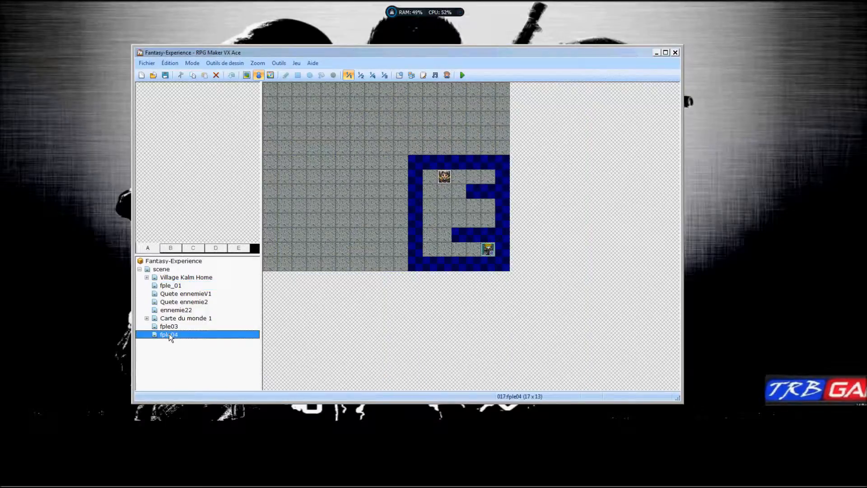
{"action": "left_click", "coordinate": [445, 175]}
{"action": "right_click", "coordinate": [446, 174]}
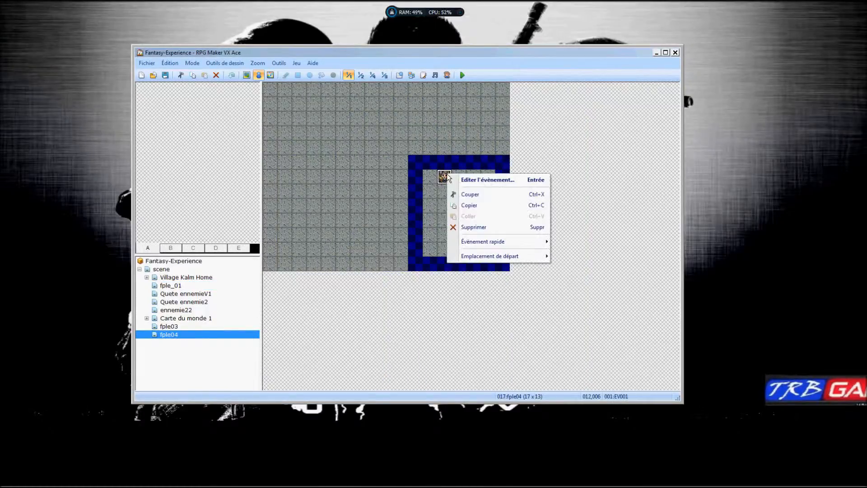
{"action": "left_click", "coordinate": [485, 179]}
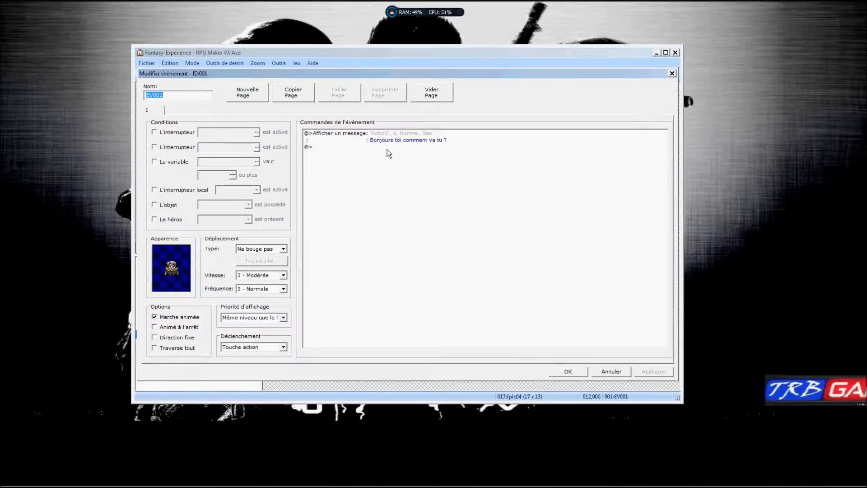
{"action": "right_click", "coordinate": [357, 133]}
{"action": "left_click", "coordinate": [380, 174]}
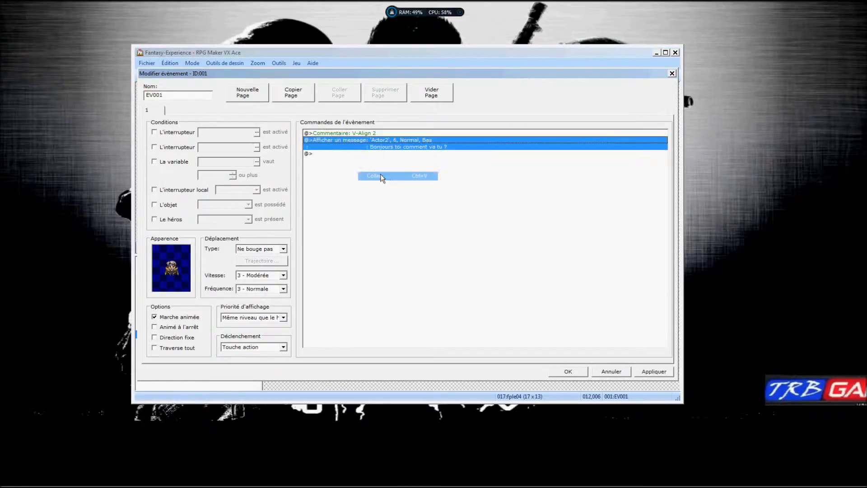
{"action": "left_click", "coordinate": [647, 370]}
{"action": "left_click", "coordinate": [570, 372]}
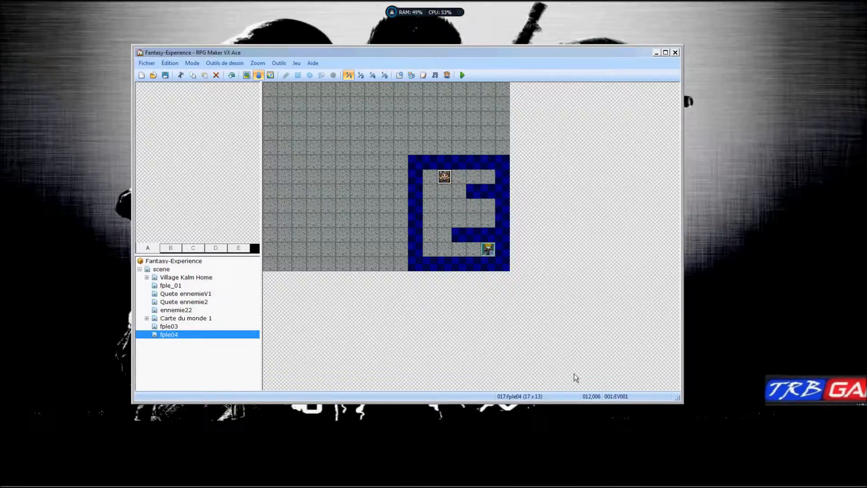
- Copy the "Zoom 3.0" comment from the green-haired character's event on the fple_01 map, and leave that event without changes
{"action": "left_click", "coordinate": [199, 286]}
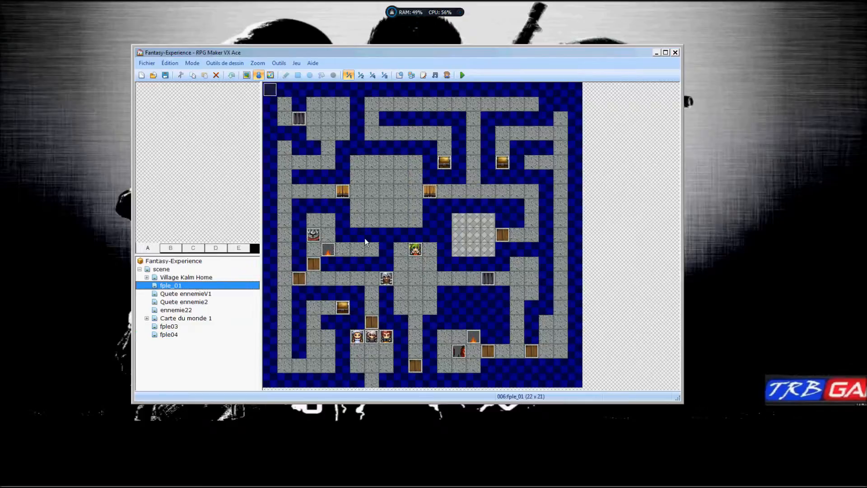
{"action": "right_click", "coordinate": [414, 247]}
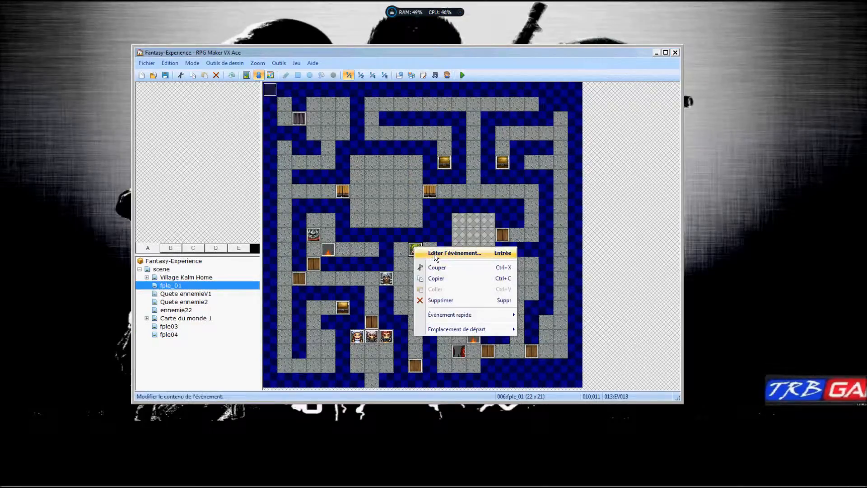
{"action": "left_click", "coordinate": [434, 253]}
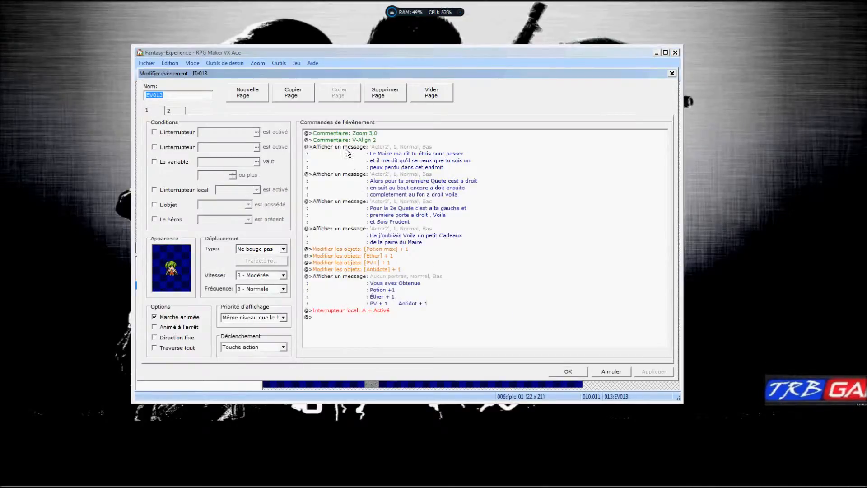
{"action": "left_click", "coordinate": [345, 134]}
{"action": "right_click", "coordinate": [345, 134]}
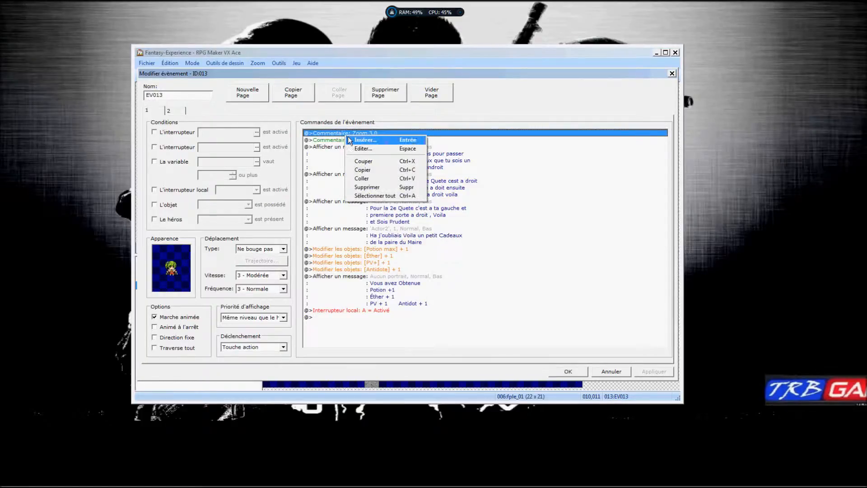
{"action": "left_click", "coordinate": [363, 169]}
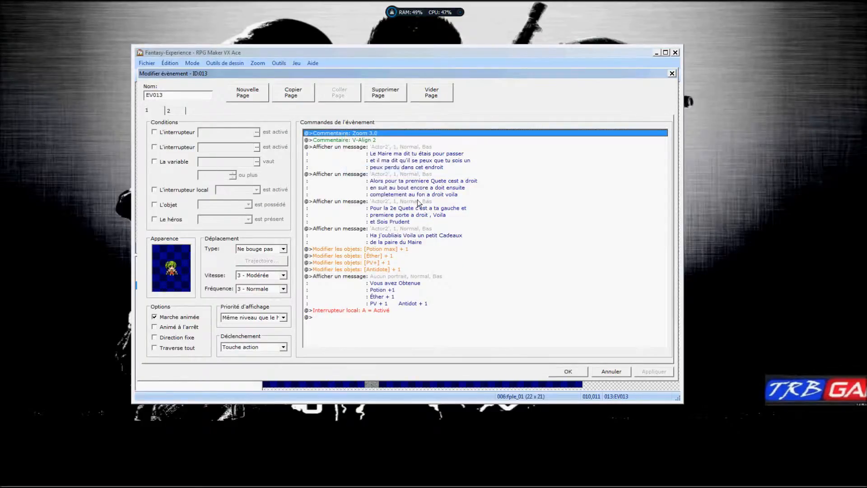
{"action": "left_click", "coordinate": [595, 371]}
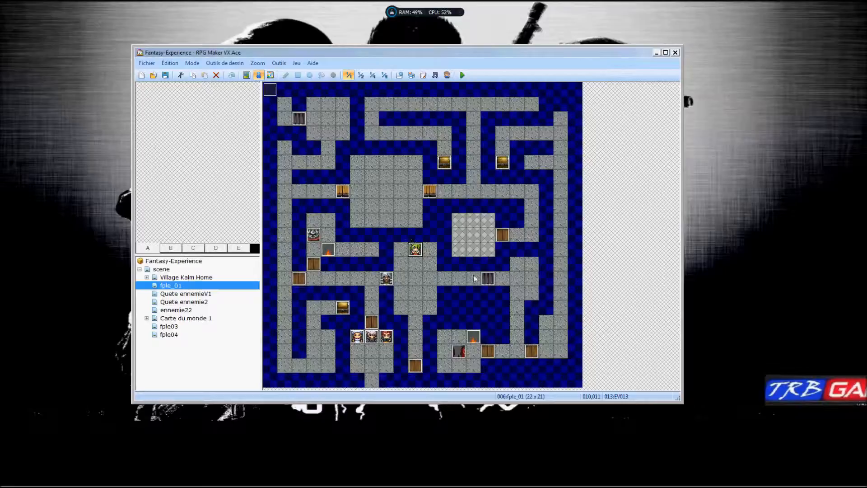
- Paste the "Zoom 3.0" comment above the "V-Align 2" comment in the fple04 character's event and save the event
{"action": "left_click", "coordinate": [170, 335]}
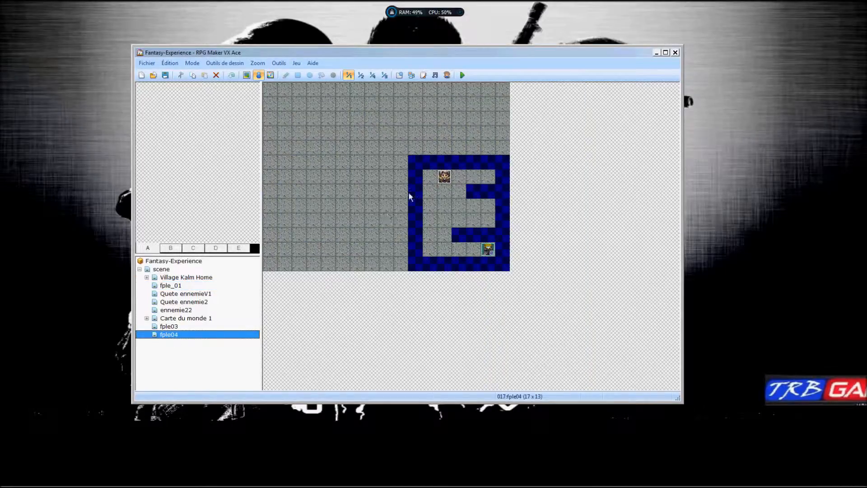
{"action": "right_click", "coordinate": [444, 179]}
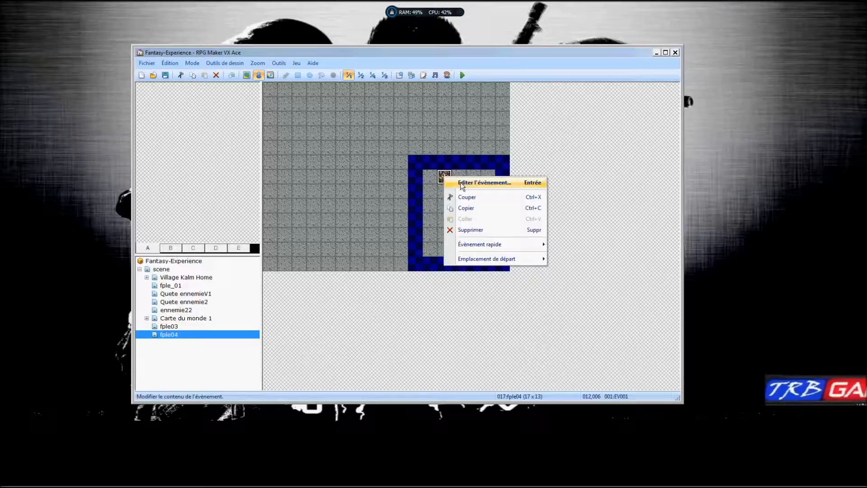
{"action": "left_click", "coordinate": [460, 183]}
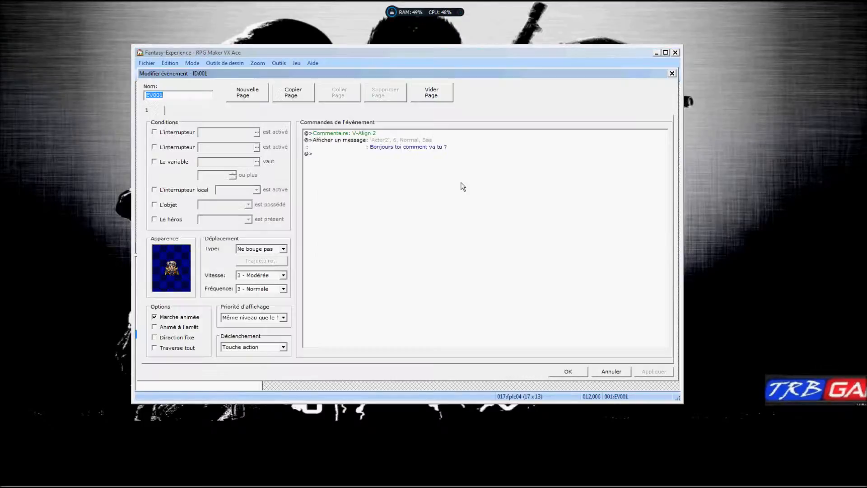
{"action": "left_click", "coordinate": [342, 134]}
{"action": "right_click", "coordinate": [342, 134]}
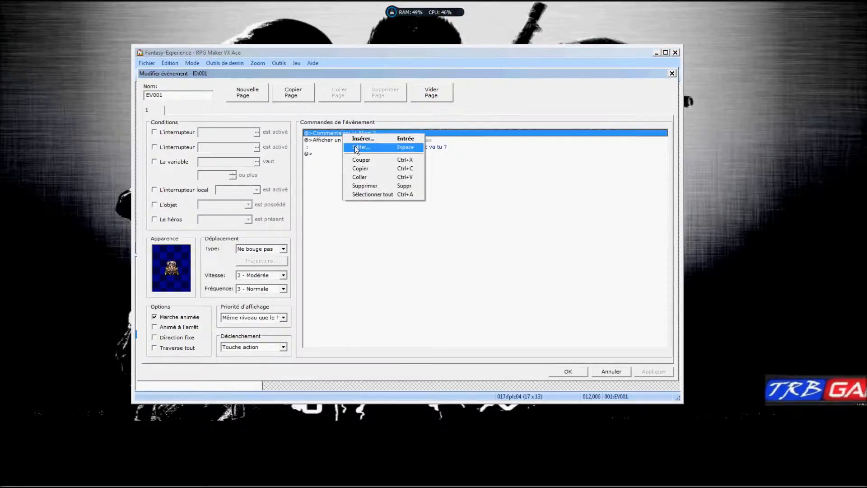
{"action": "left_click", "coordinate": [360, 177]}
{"action": "left_click", "coordinate": [365, 175]}
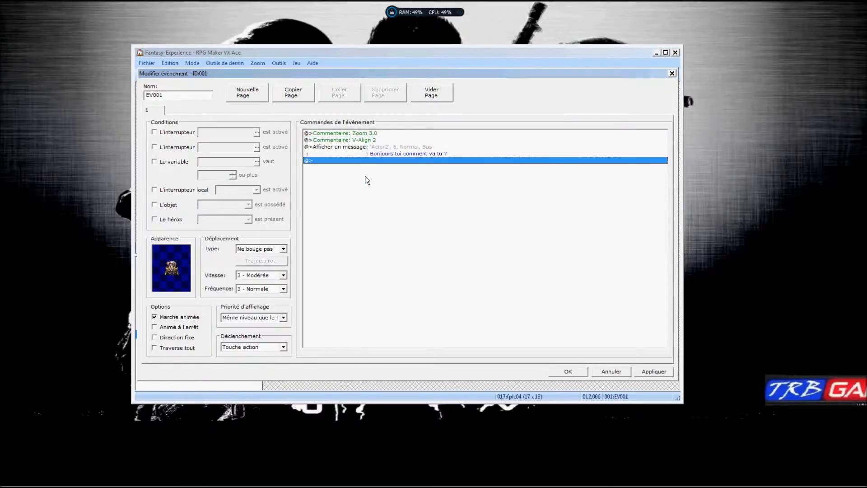
{"action": "left_click", "coordinate": [641, 373]}
{"action": "left_click", "coordinate": [567, 371]}
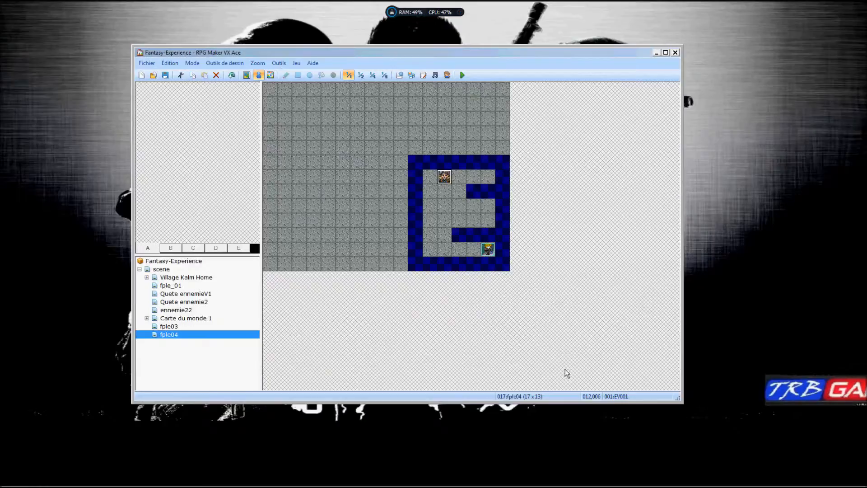
- Playtest the game with a new game and walk through the corridor to the character
{"action": "left_click", "coordinate": [462, 75]}
{"action": "left_click", "coordinate": [384, 248]}
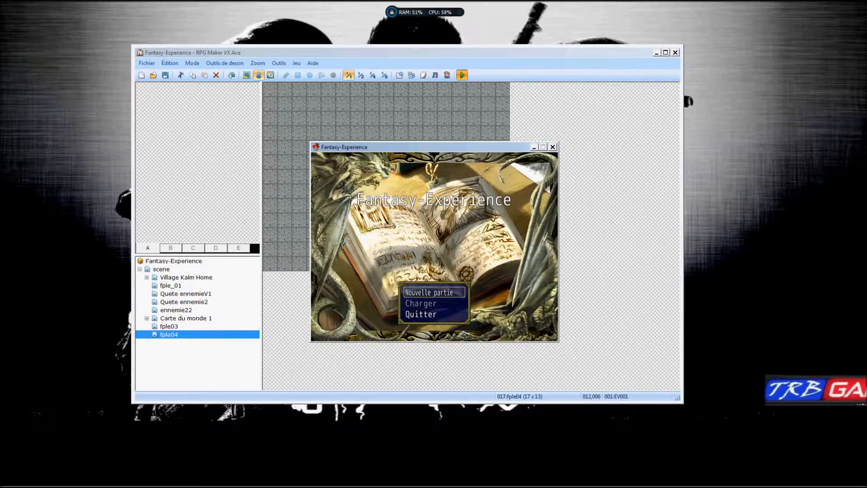
{"action": "left_click", "coordinate": [436, 292]}
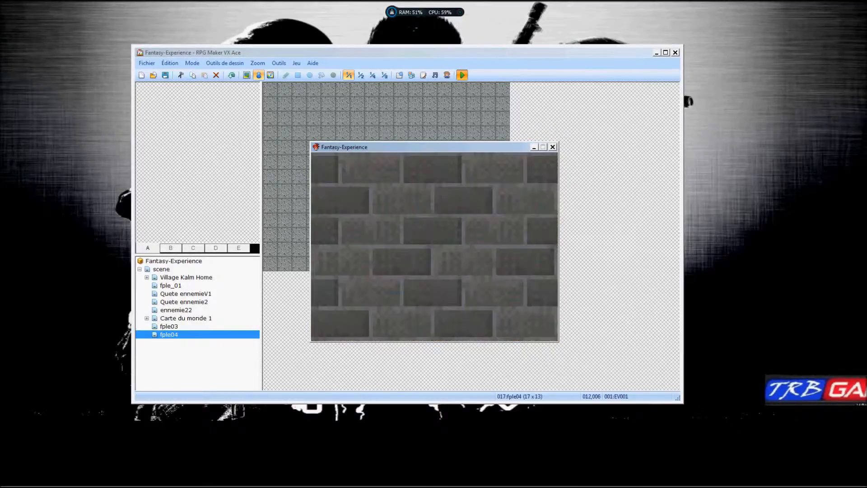
{"action": "key", "text": "Left"}
{"action": "key", "text": "Left"}
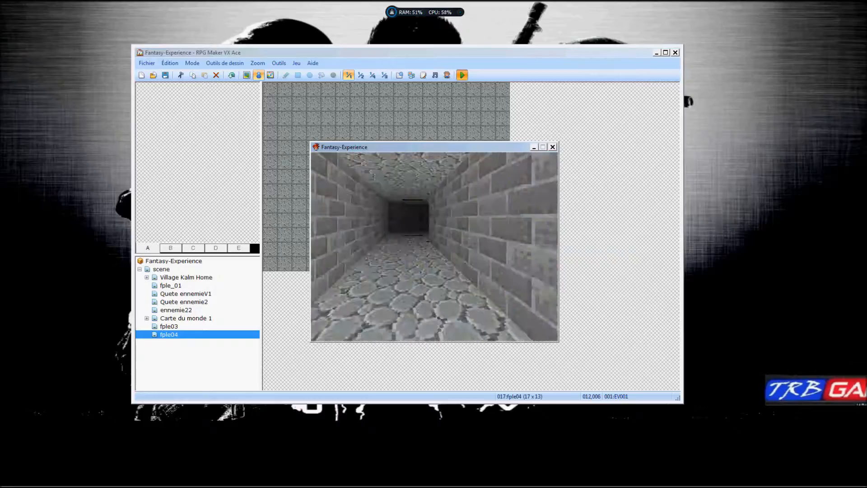
{"action": "key", "text": "Up"}
{"action": "key", "text": "Up"}
{"action": "key", "text": "Up"}
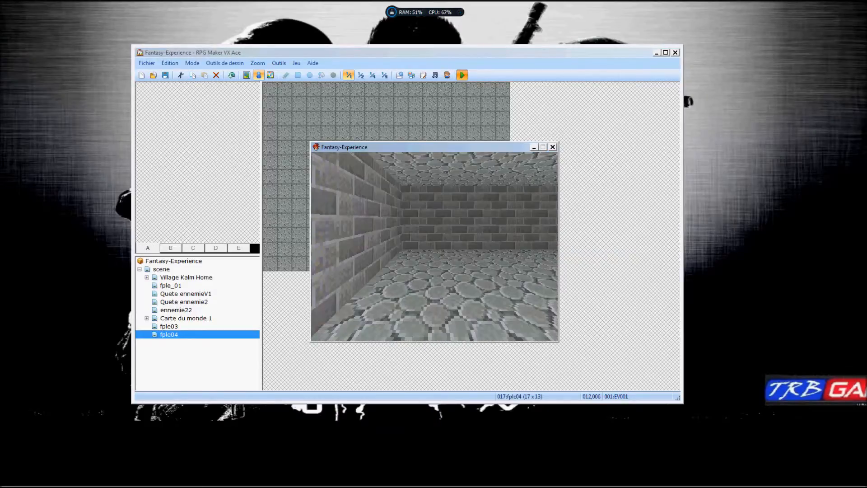
{"action": "key", "text": "Up"}
{"action": "key", "text": "Up"}
{"action": "key", "text": "Up"}
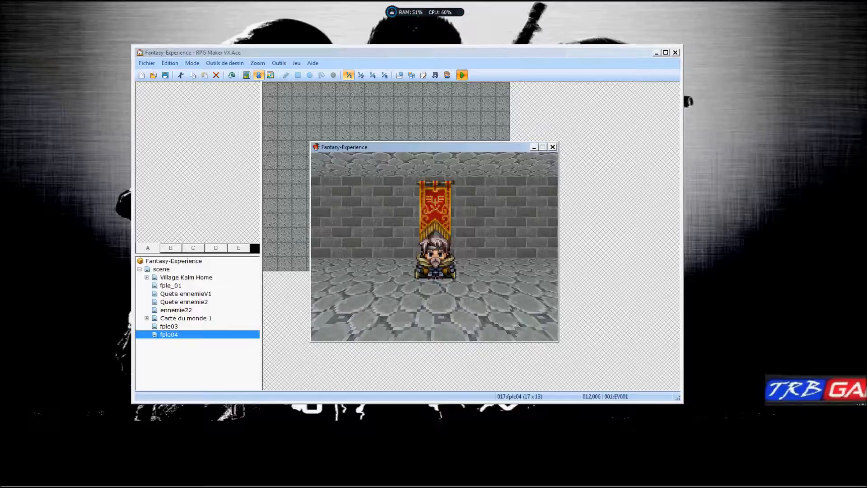
- Look around the room and examine how the character's sprite displays from different angles
{"action": "key", "text": "Right"}
{"action": "key", "text": "Right"}
{"action": "key", "text": "Right"}
{"action": "key", "text": "Right"}
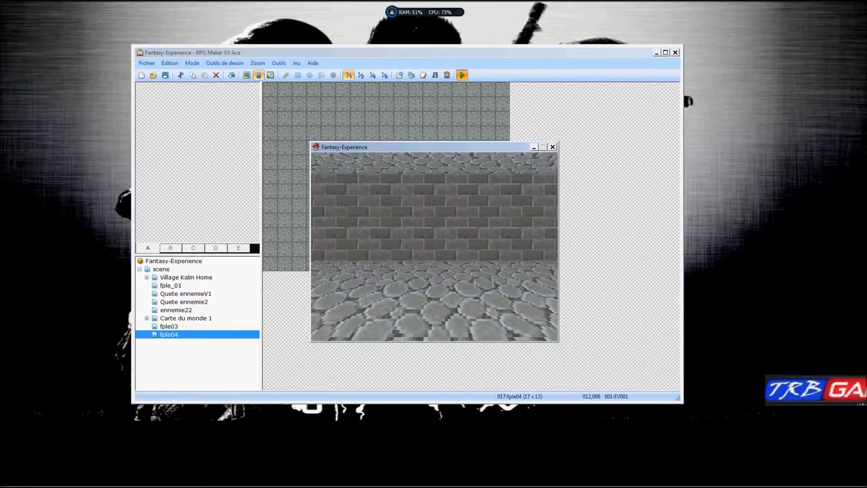
{"action": "key", "text": "Right"}
{"action": "key", "text": "Right"}
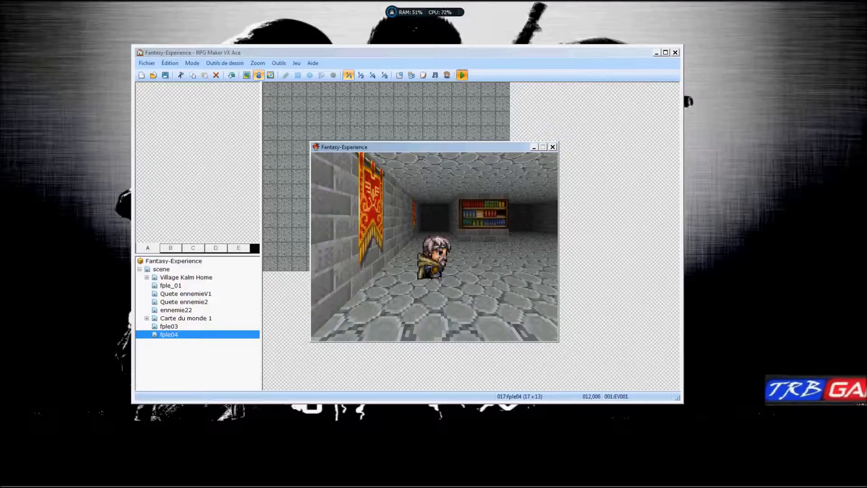
{"action": "key", "text": "Right"}
{"action": "key", "text": "Right"}
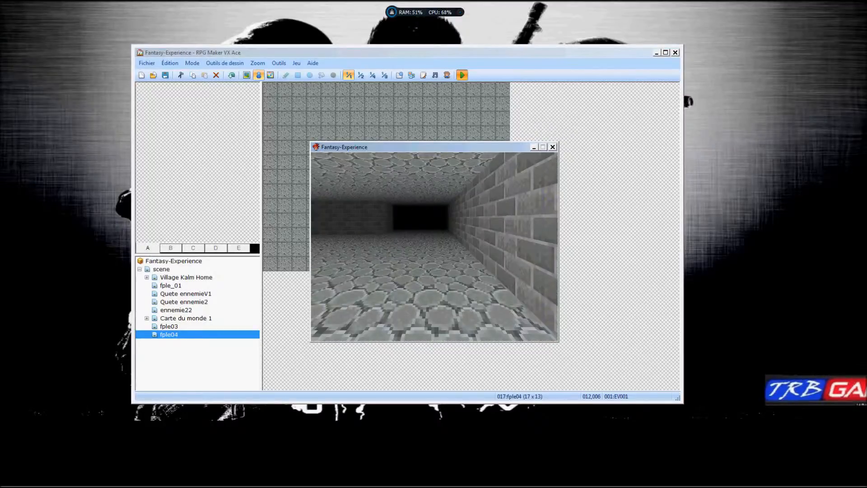
{"action": "key", "text": "Left"}
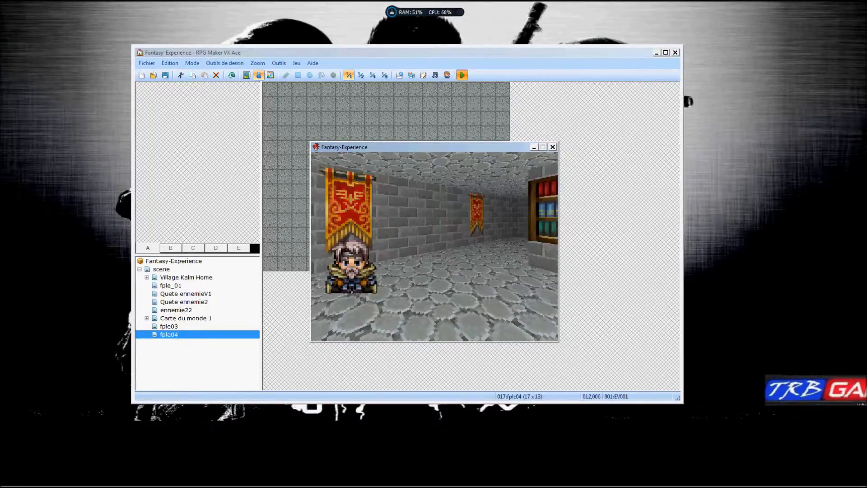
- Talk to the character to check its message and portrait, dismiss the message, and end the playtest
{"action": "key", "text": "Return"}
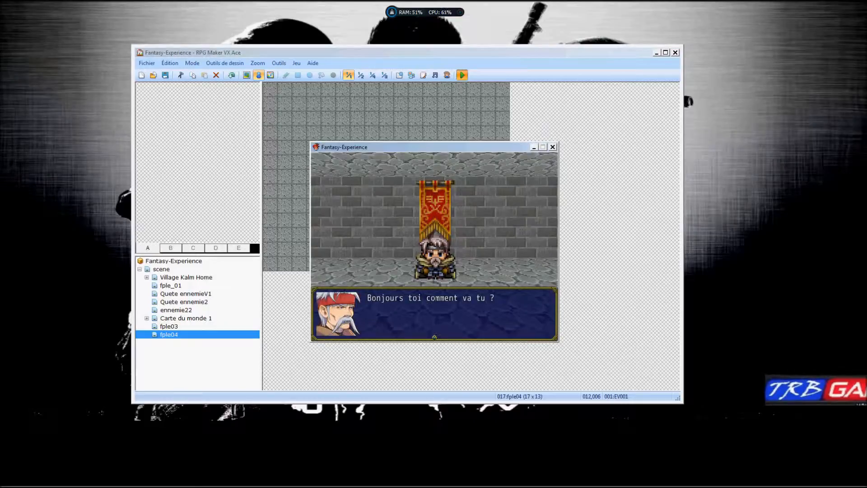
{"action": "key", "text": "Return"}
{"action": "key", "text": "Return"}
{"action": "key", "text": "Return"}
{"action": "key", "text": "Right"}
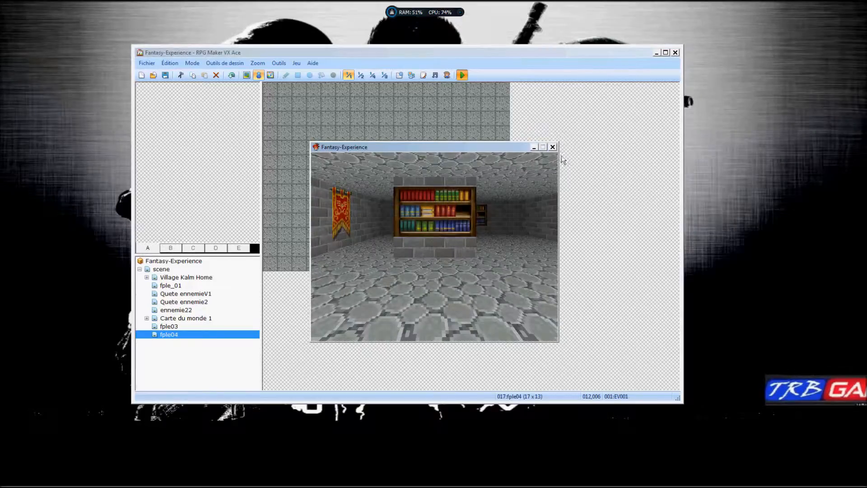
{"action": "left_click", "coordinate": [552, 146]}
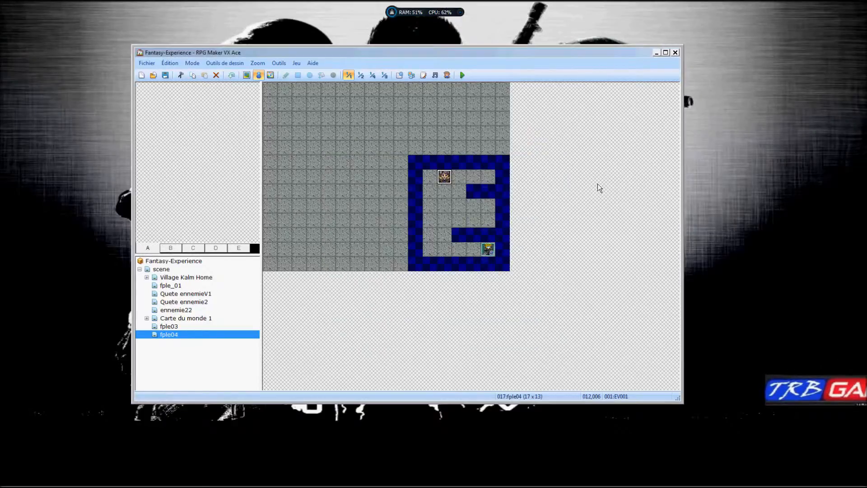
- Delete the "Zoom 3.0" and "V-Align 2" comments from the fple04 character's event and save the event
{"action": "right_click", "coordinate": [449, 177]}
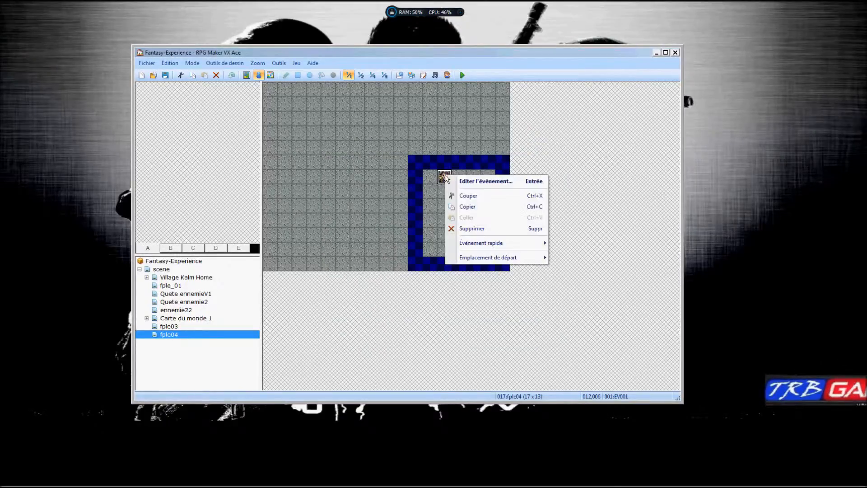
{"action": "left_click", "coordinate": [471, 183]}
{"action": "left_click", "coordinate": [339, 135]}
{"action": "right_click", "coordinate": [339, 134]}
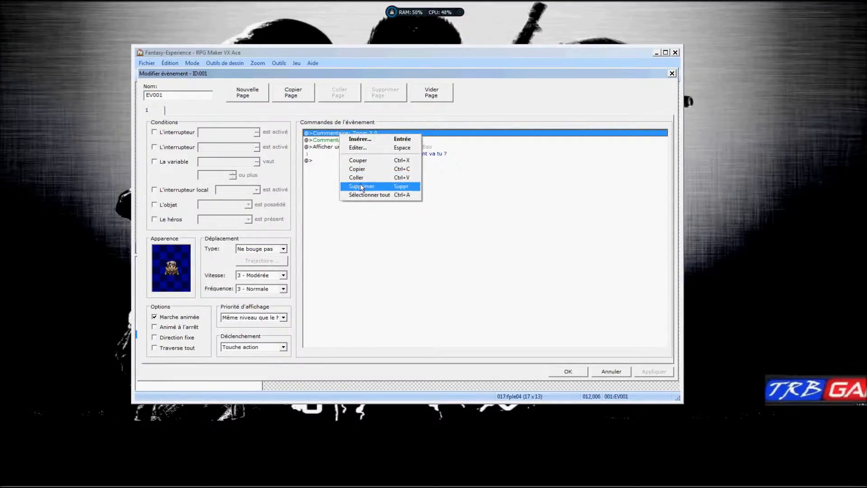
{"action": "left_click", "coordinate": [360, 186]}
{"action": "right_click", "coordinate": [339, 137]}
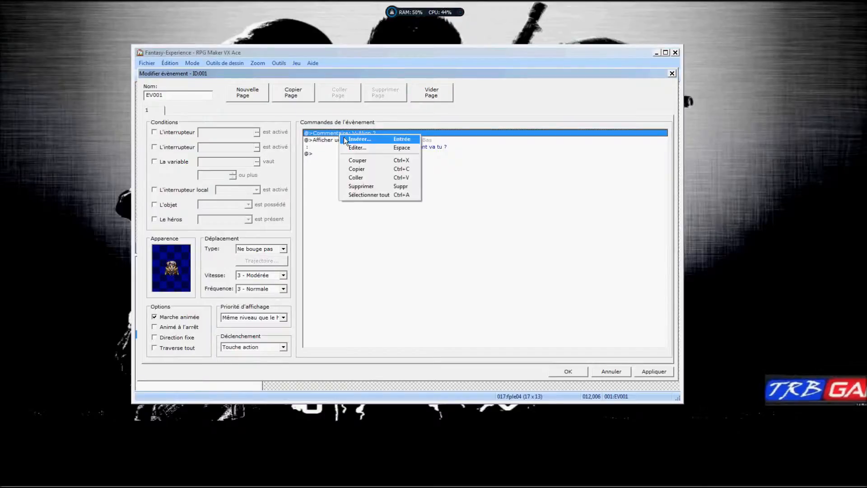
{"action": "left_click", "coordinate": [360, 182]}
{"action": "left_click", "coordinate": [364, 173]}
{"action": "left_click", "coordinate": [646, 371]}
{"action": "left_click", "coordinate": [568, 371]}
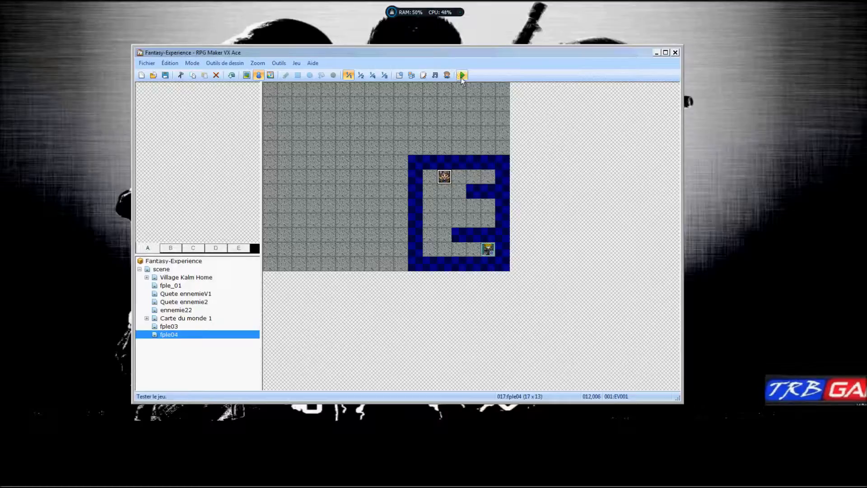
- Reopen the character's event to check its remaining commands, and close it
{"action": "right_click", "coordinate": [446, 177]}
{"action": "left_click", "coordinate": [456, 184]}
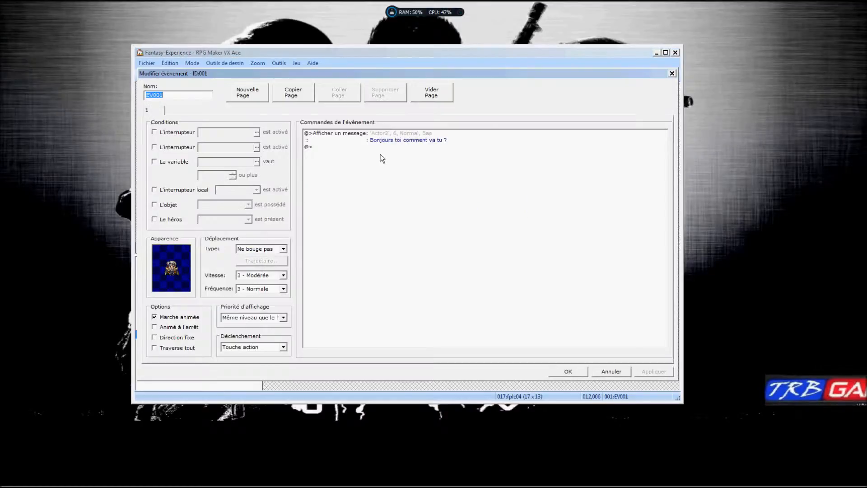
{"action": "left_click", "coordinate": [569, 372]}
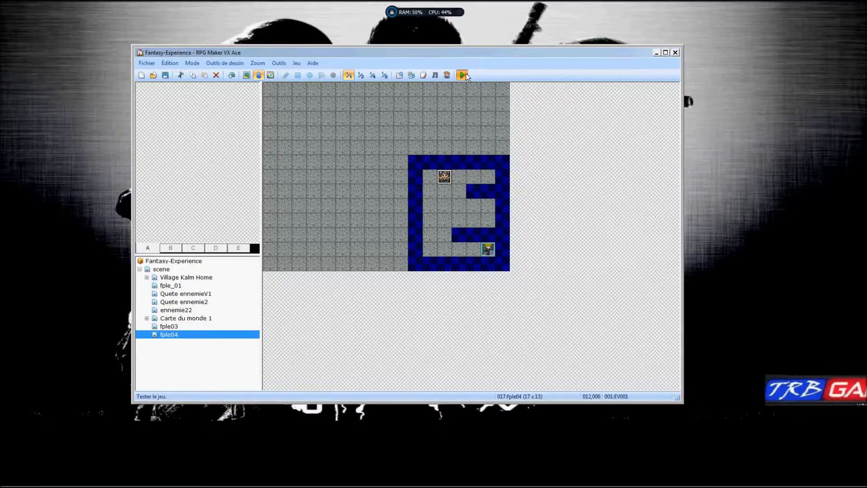
- Start a playtest with a new game and walk down the stone corridor of the fple04 map
{"action": "left_click", "coordinate": [462, 75]}
{"action": "left_click", "coordinate": [387, 250]}
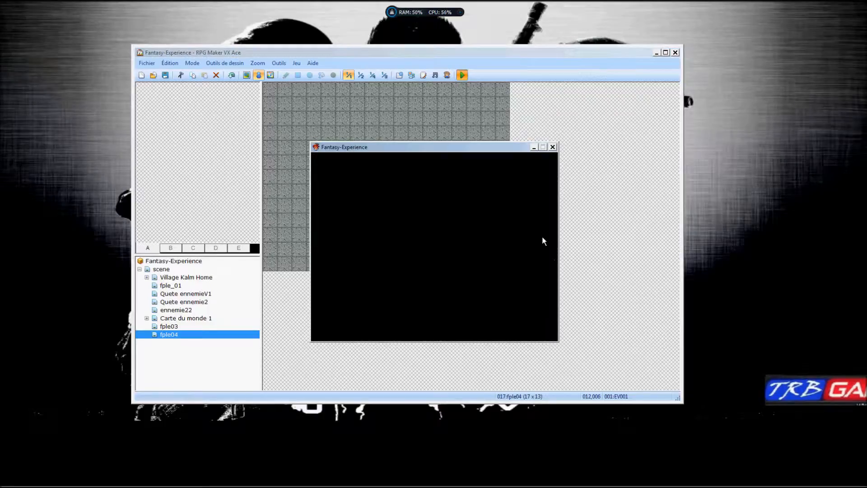
{"action": "key", "text": "Return"}
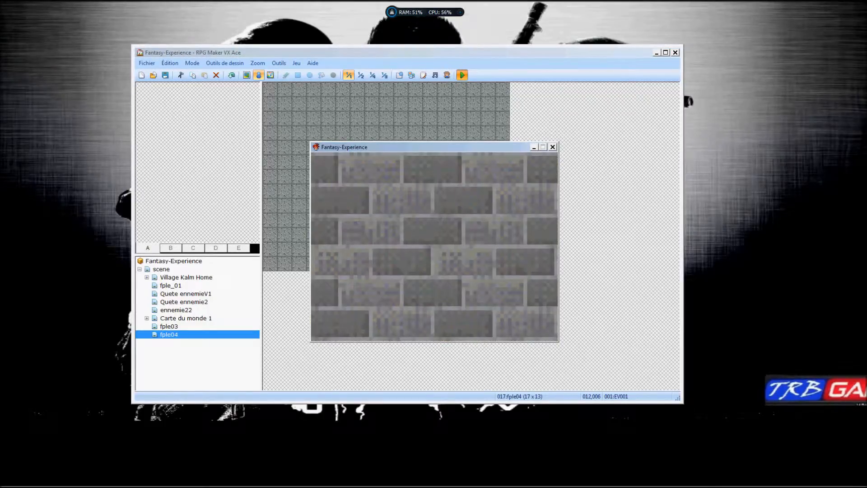
{"action": "key", "text": "Left"}
{"action": "key", "text": "Left"}
{"action": "key", "text": "Up"}
{"action": "key", "text": "Up"}
{"action": "key", "text": "Up"}
{"action": "key", "text": "Up"}
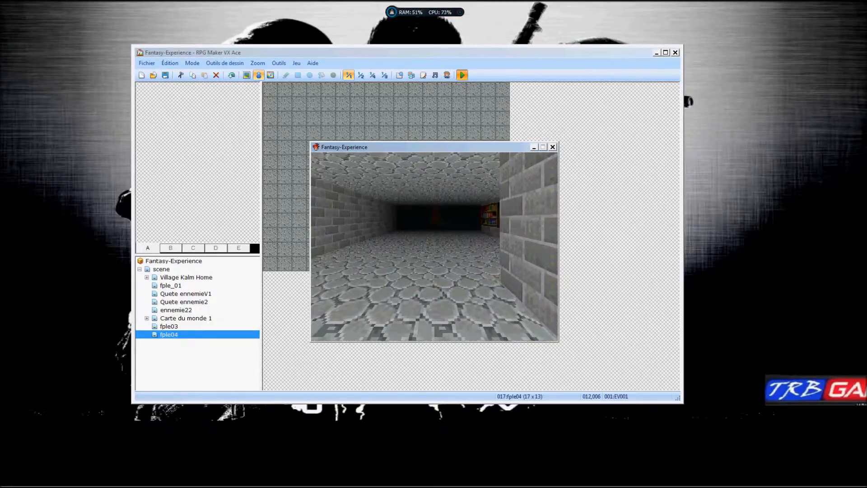
{"action": "key", "text": "Up"}
{"action": "key", "text": "Up"}
- Turn and walk through the room to examine the character's sprite without the comments, and end the playtest
{"action": "key", "text": "Right"}
{"action": "key", "text": "Right"}
{"action": "key", "text": "Right"}
{"action": "key", "text": "Right"}
{"action": "key", "text": "Up"}
{"action": "key", "text": "Right"}
{"action": "key", "text": "Right"}
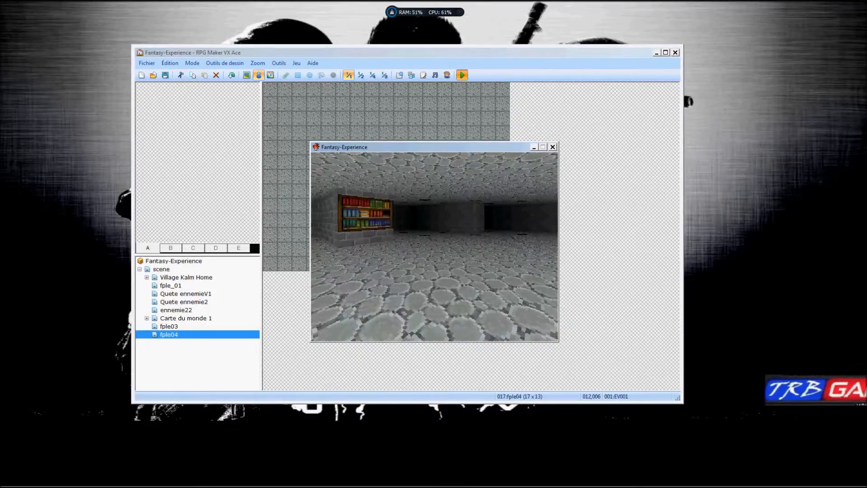
{"action": "key", "text": "Left"}
{"action": "key", "text": "Right"}
{"action": "key", "text": "Left"}
{"action": "key", "text": "Right"}
{"action": "key", "text": "Up"}
{"action": "key", "text": "Left"}
{"action": "key", "text": "Left"}
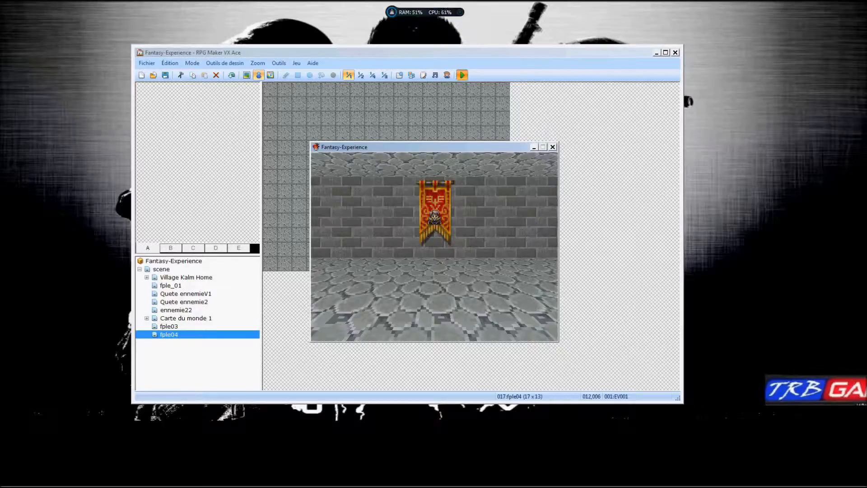
{"action": "left_click", "coordinate": [553, 147]}
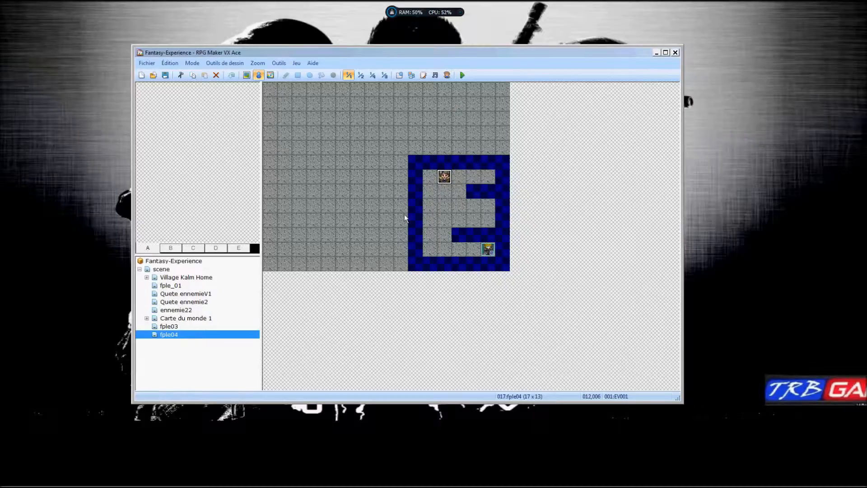
- Copy the "V-Align 2" comment from the green-haired character's event on the fple_01 map
{"action": "left_click", "coordinate": [175, 285]}
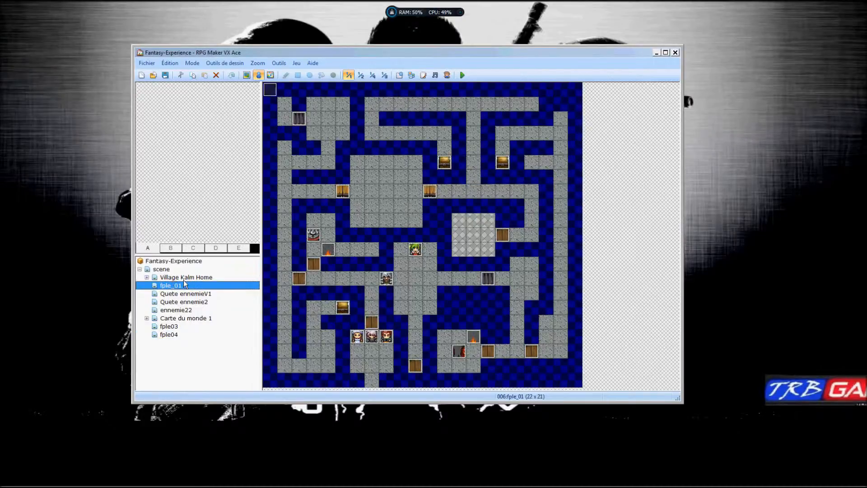
{"action": "left_click", "coordinate": [415, 250]}
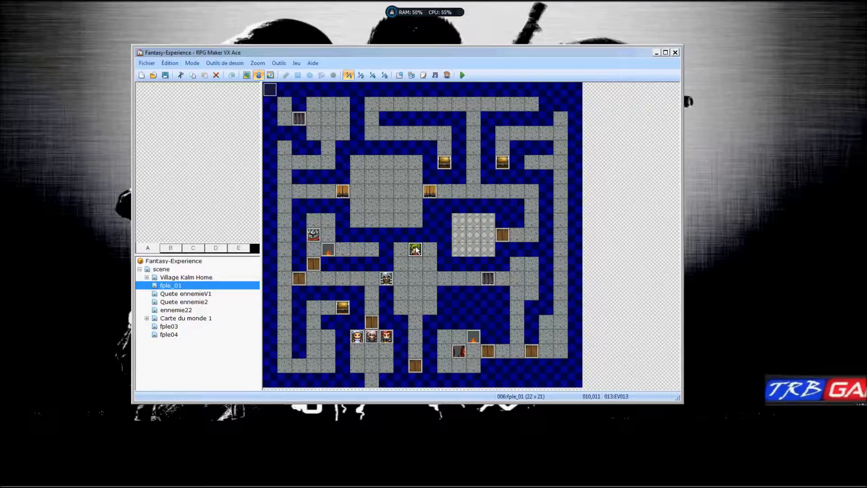
{"action": "right_click", "coordinate": [415, 250]}
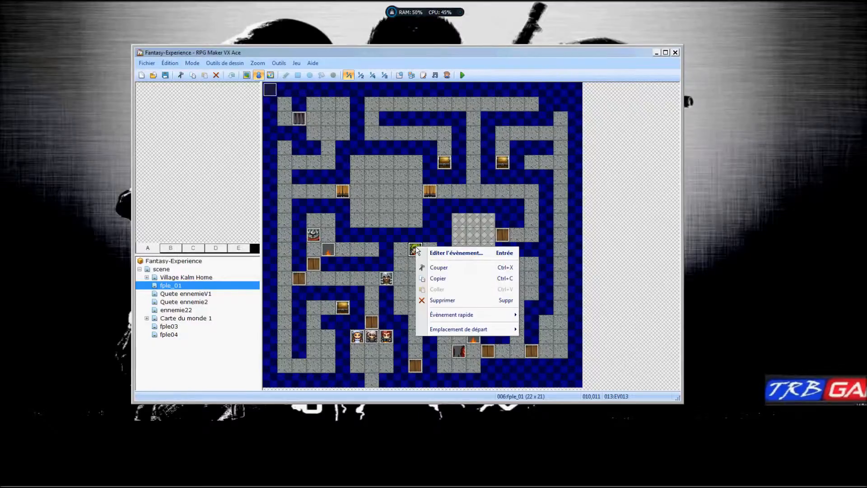
{"action": "left_click", "coordinate": [426, 248]}
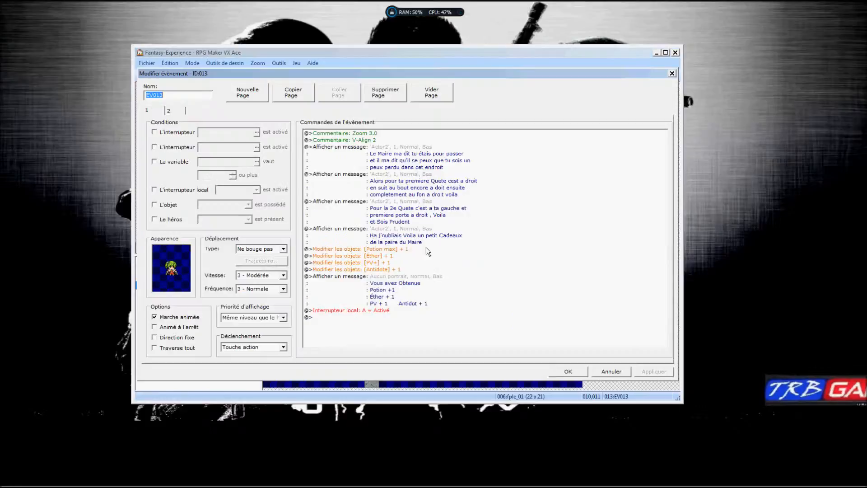
{"action": "right_click", "coordinate": [337, 144]}
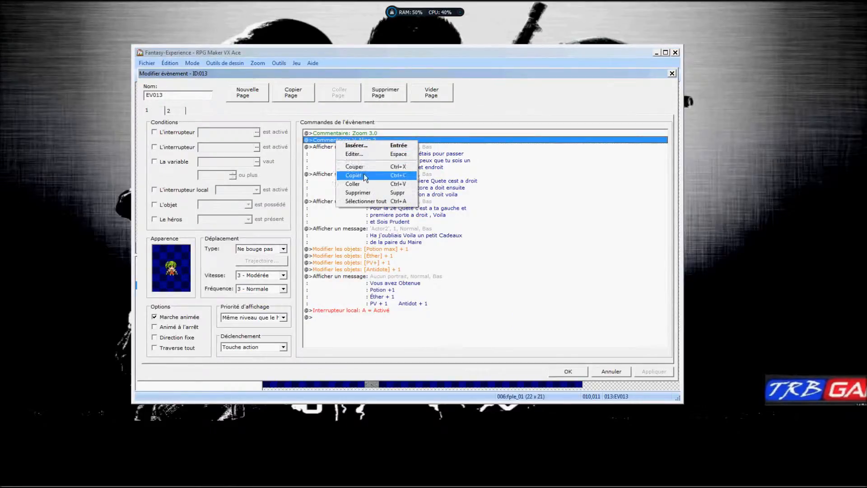
{"action": "left_click", "coordinate": [356, 175]}
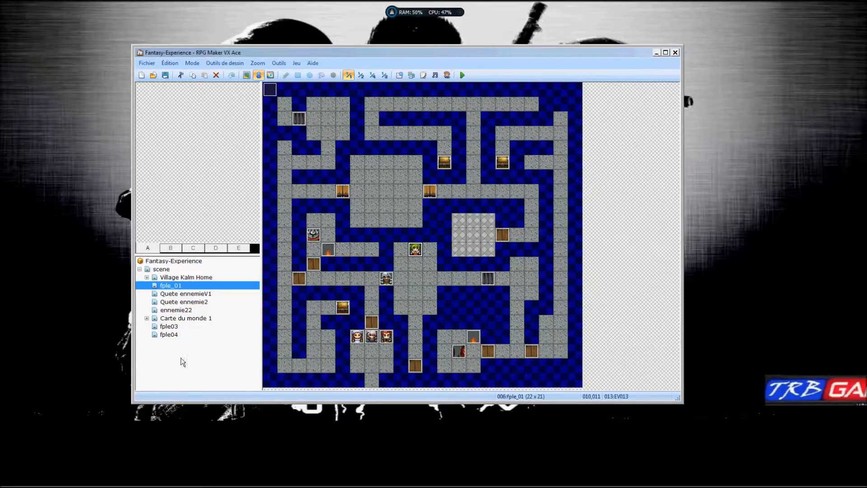
- Paste the "V-Align 2" comment above the message in the fple04 character's event and save the event
{"action": "left_click", "coordinate": [170, 334]}
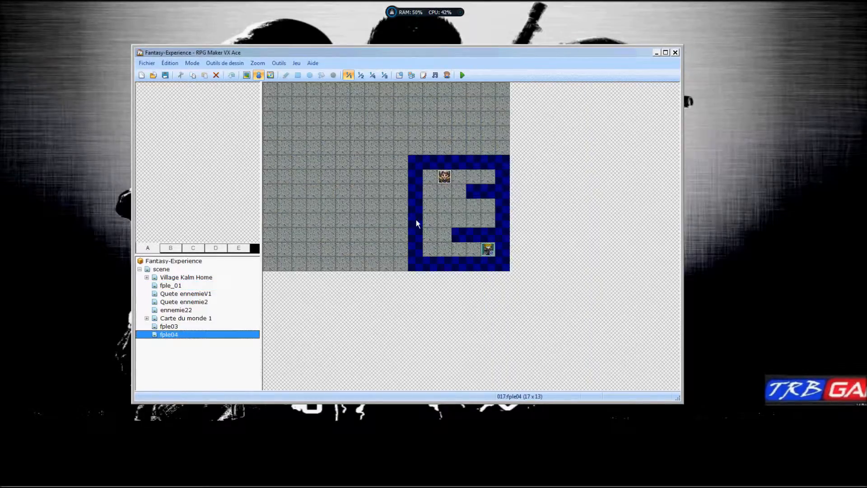
{"action": "right_click", "coordinate": [445, 177]}
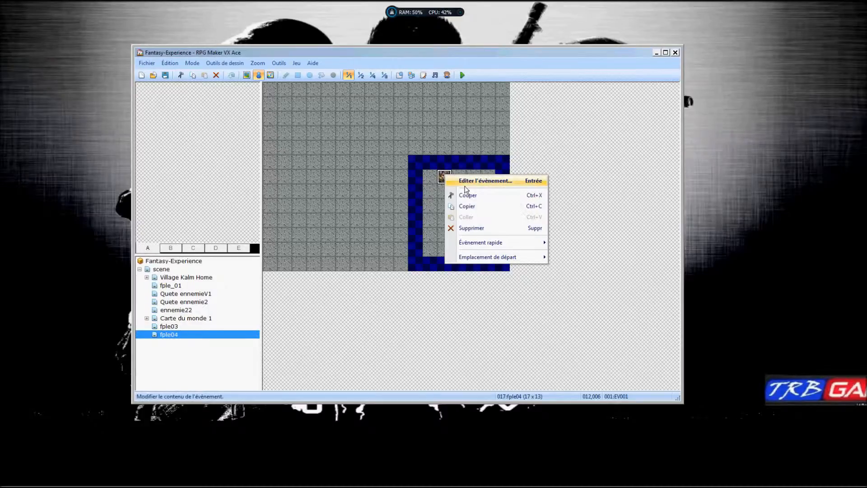
{"action": "left_click", "coordinate": [472, 183]}
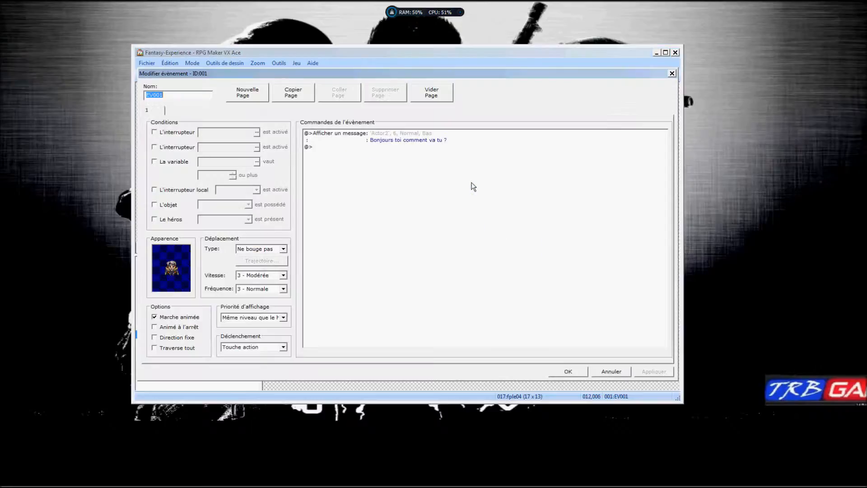
{"action": "left_click", "coordinate": [355, 137]}
{"action": "right_click", "coordinate": [353, 134]}
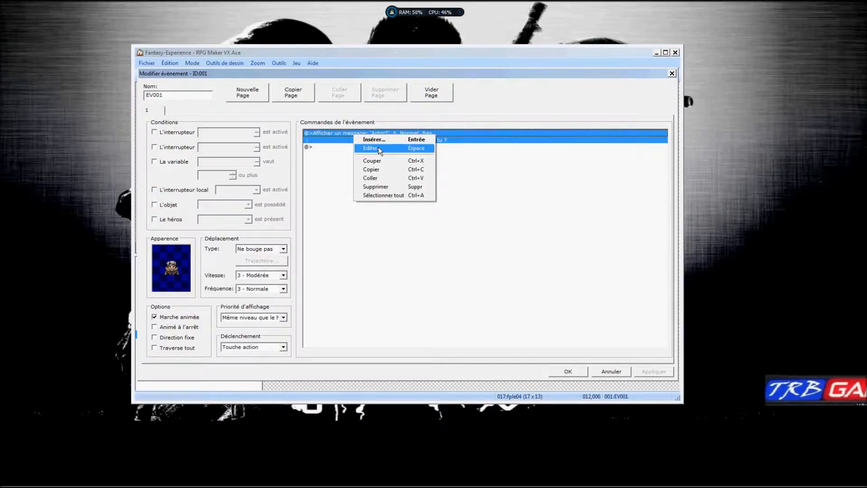
{"action": "left_click", "coordinate": [377, 177]}
{"action": "left_click", "coordinate": [654, 371]}
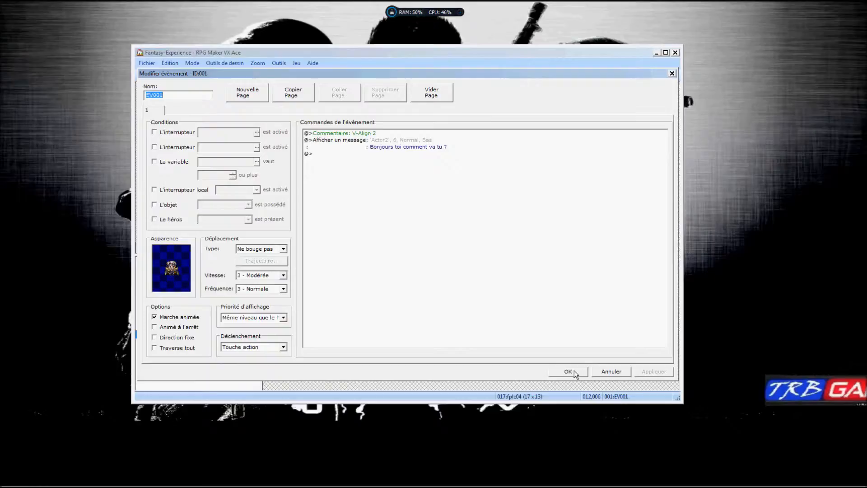
{"action": "left_click", "coordinate": [570, 371]}
- Copy the "Zoom 3.0" comment from the green-haired character's event on fple_01 and close that event unchanged
{"action": "left_click", "coordinate": [166, 286]}
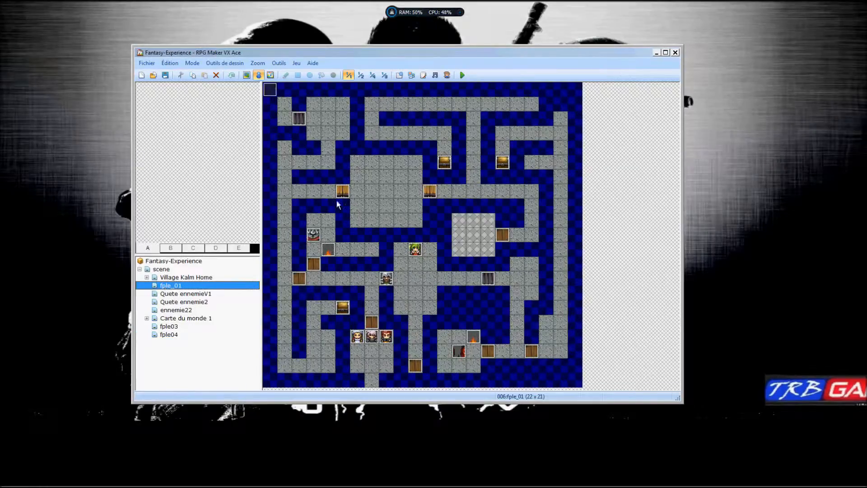
{"action": "right_click", "coordinate": [412, 252]}
{"action": "left_click", "coordinate": [433, 255]}
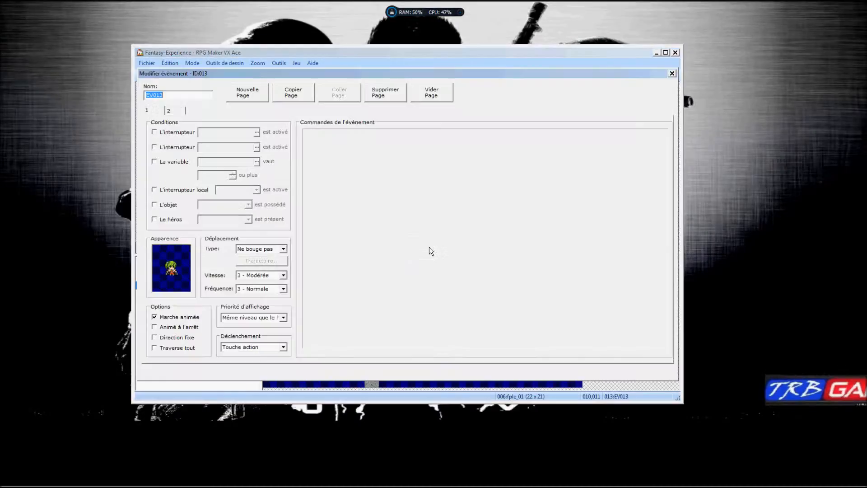
{"action": "right_click", "coordinate": [336, 135]}
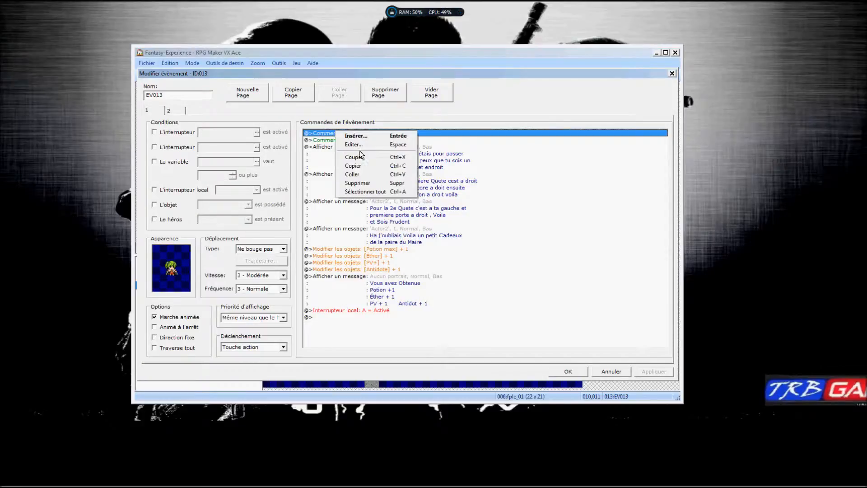
{"action": "left_click", "coordinate": [357, 166]}
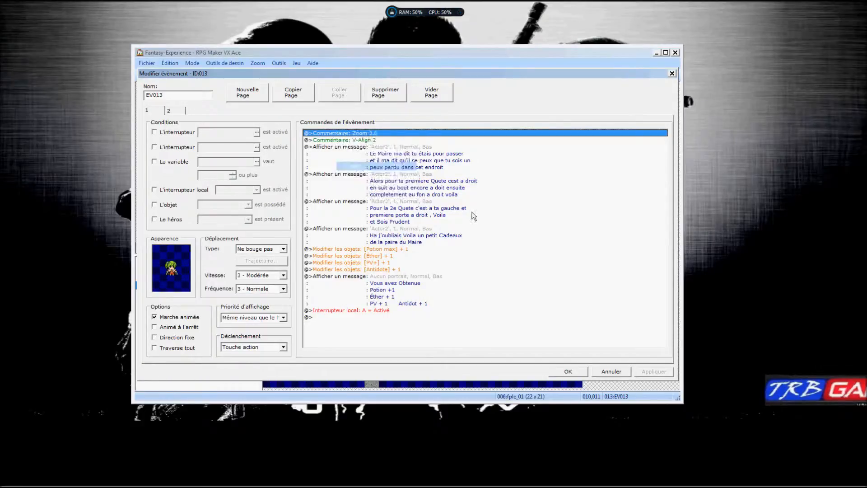
{"action": "left_click", "coordinate": [605, 372]}
- Paste the "Zoom 3.0" comment above "V-Align 2" in the fple04 character's event and save the event
{"action": "left_click", "coordinate": [181, 334]}
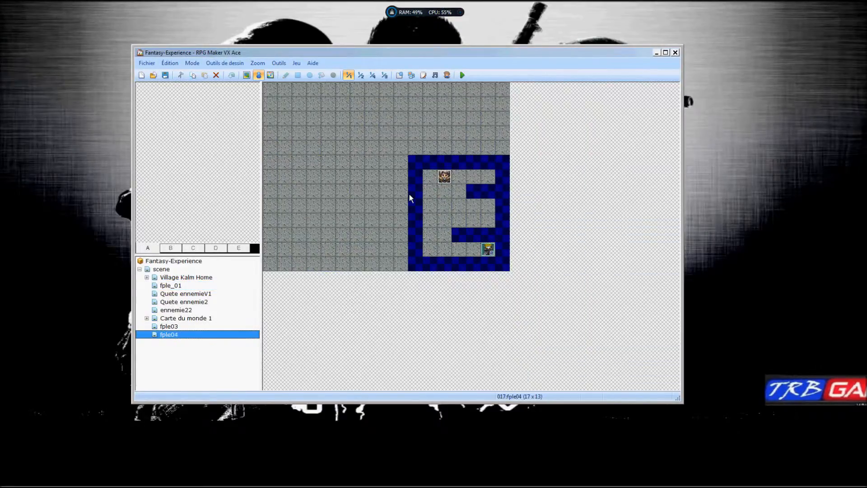
{"action": "right_click", "coordinate": [443, 176]}
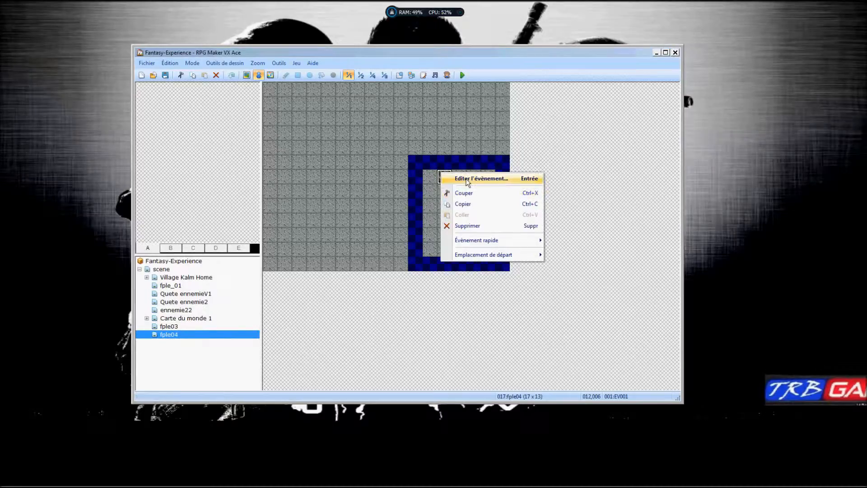
{"action": "left_click", "coordinate": [460, 178]}
{"action": "right_click", "coordinate": [348, 131]}
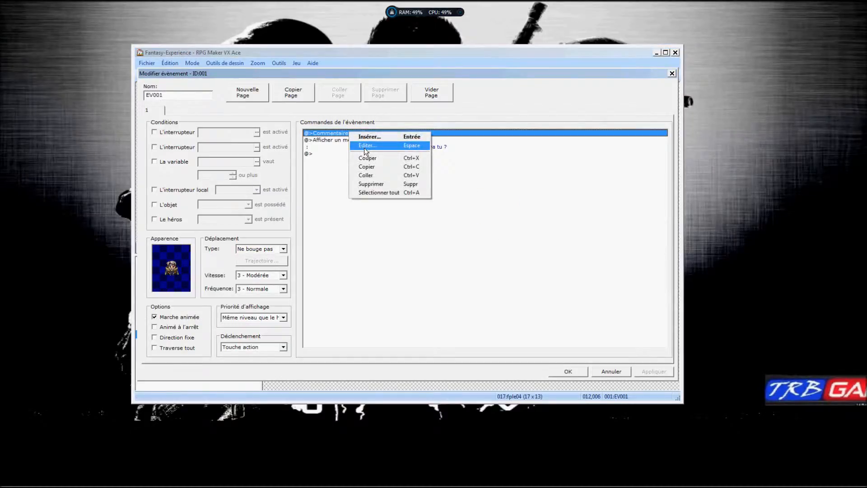
{"action": "left_click", "coordinate": [372, 175]}
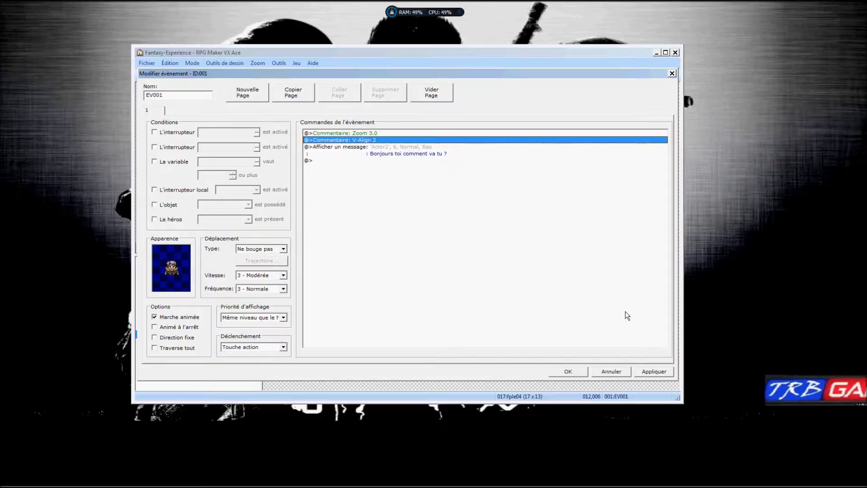
{"action": "left_click", "coordinate": [654, 371]}
{"action": "left_click", "coordinate": [570, 372]}
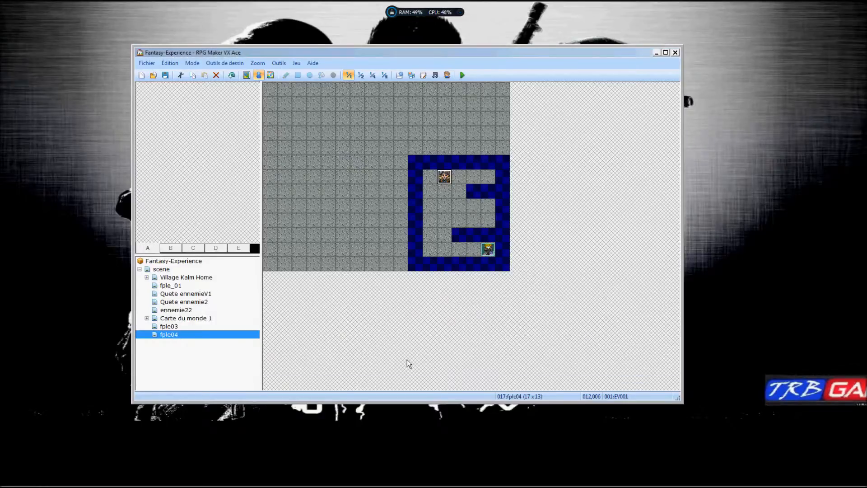
- Open the event of the upper chest beside the large room on fple_01 to examine its comments, and close it unchanged
{"action": "left_click", "coordinate": [165, 286]}
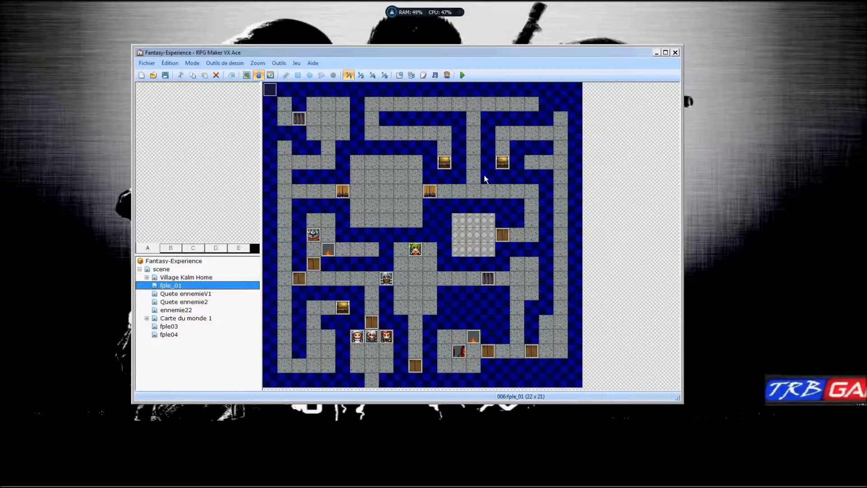
{"action": "right_click", "coordinate": [444, 165]}
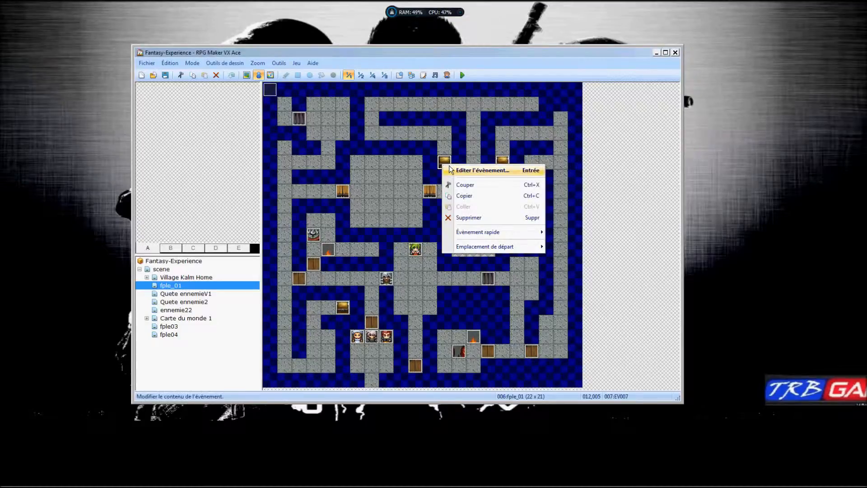
{"action": "left_click", "coordinate": [452, 170]}
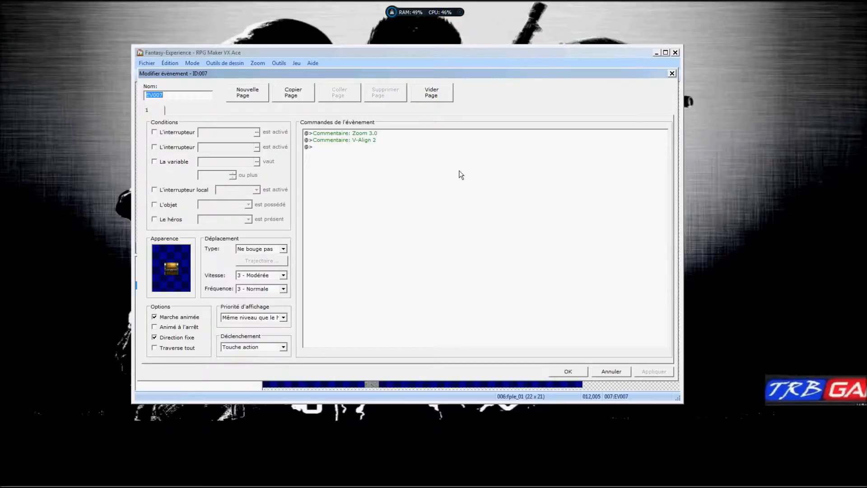
{"action": "left_click", "coordinate": [615, 371]}
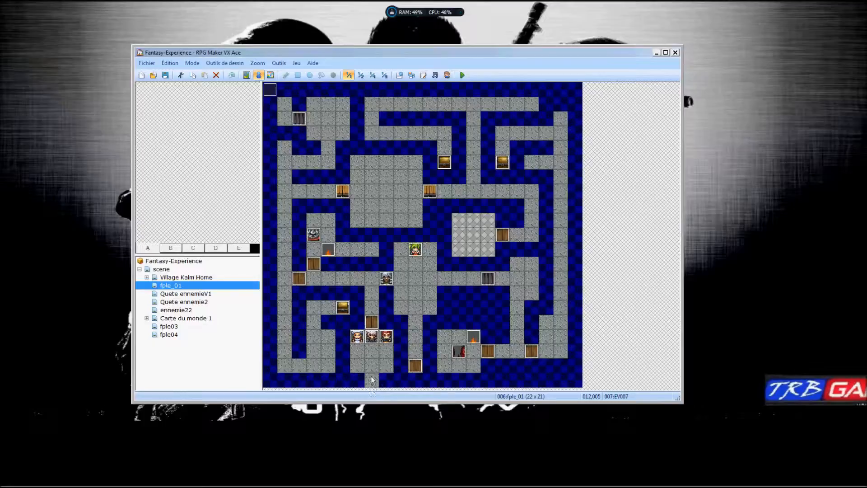
- Examine the commands and graphic of the door event above the three characters on fple_01, and close it unchanged
{"action": "right_click", "coordinate": [370, 324]}
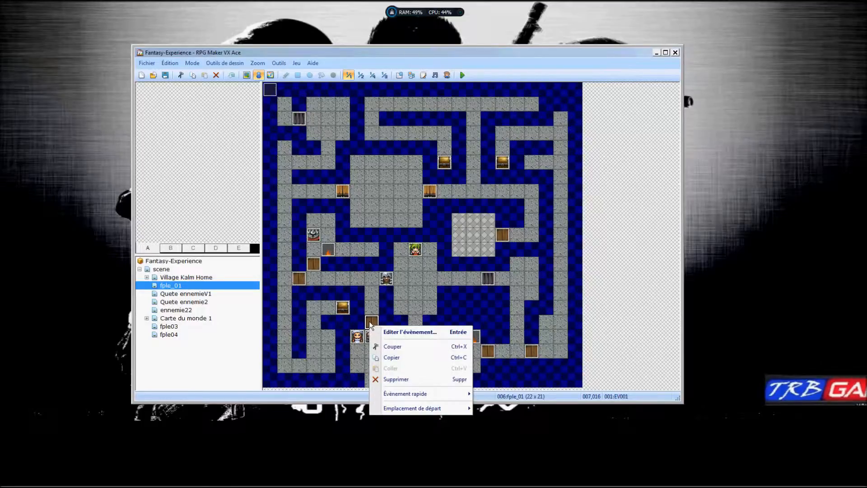
{"action": "left_click", "coordinate": [408, 332]}
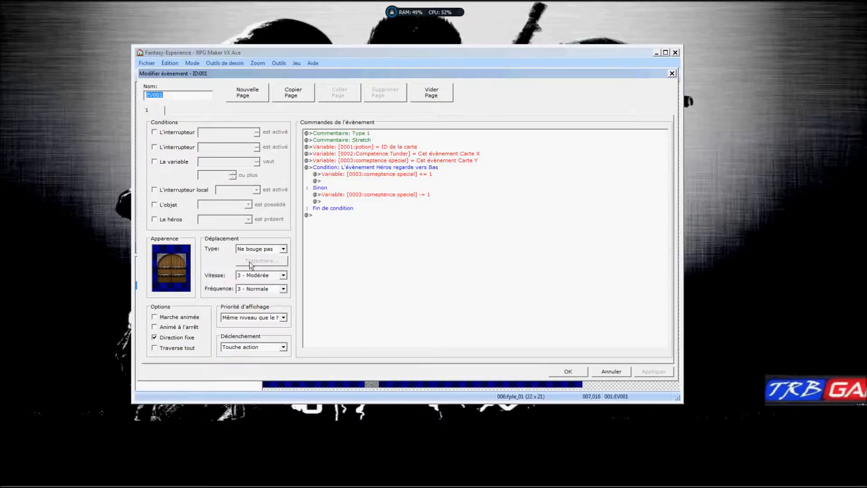
{"action": "left_click", "coordinate": [167, 269]}
{"action": "double_click", "coordinate": [167, 267]}
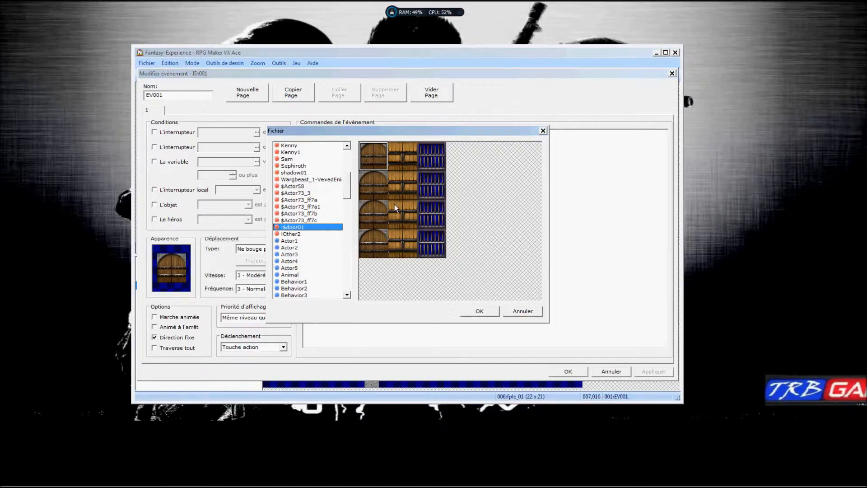
{"action": "left_click", "coordinate": [526, 310]}
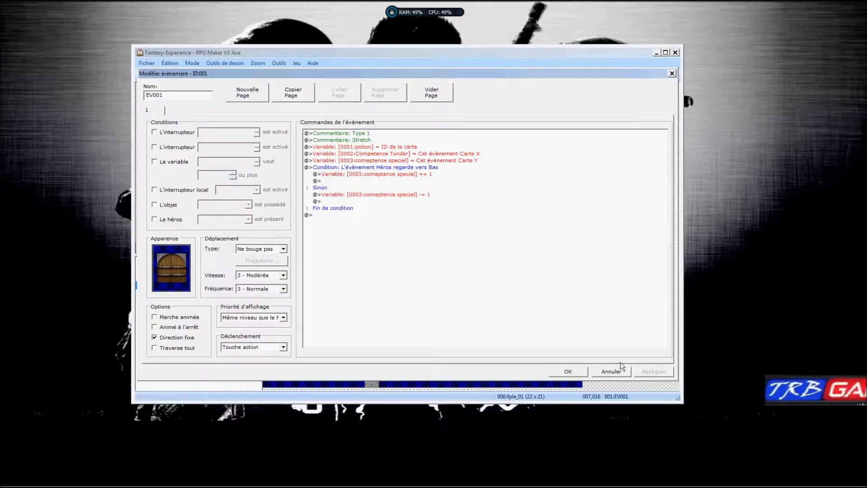
{"action": "left_click", "coordinate": [622, 371]}
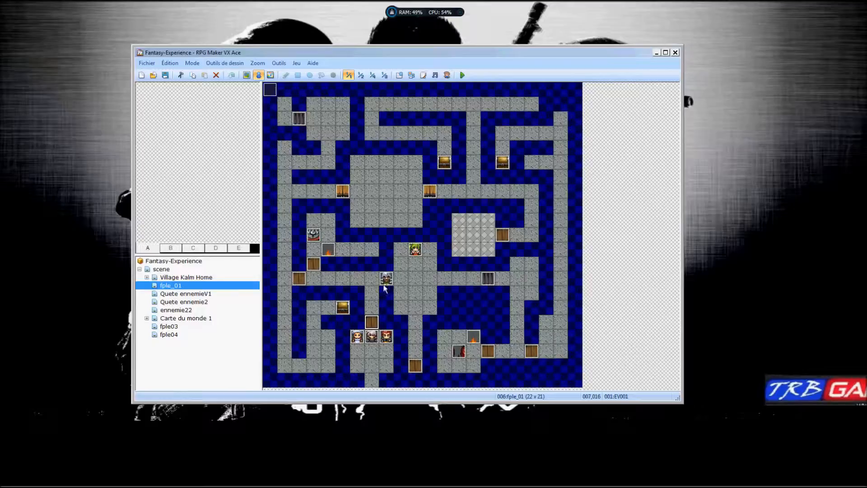
- Open the event of the door on the west side of the large room on fple_01 to examine its commands, and close it unchanged
{"action": "right_click", "coordinate": [343, 193]}
{"action": "left_click", "coordinate": [352, 195]}
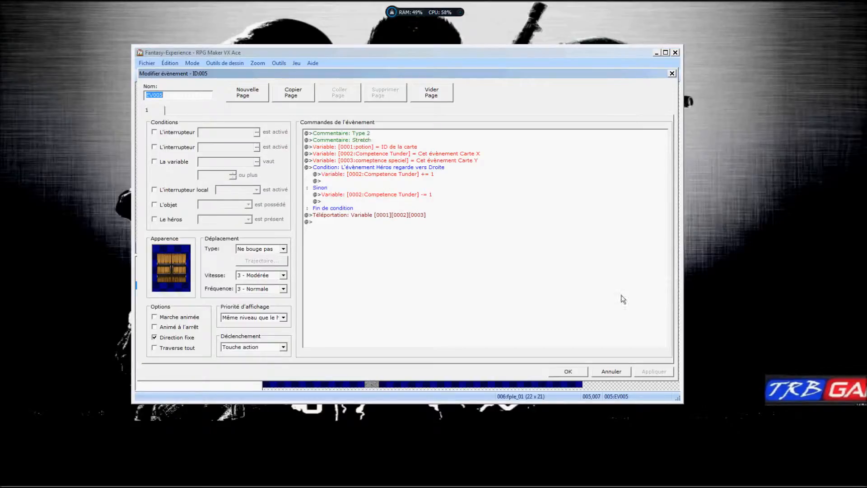
{"action": "left_click", "coordinate": [612, 371]}
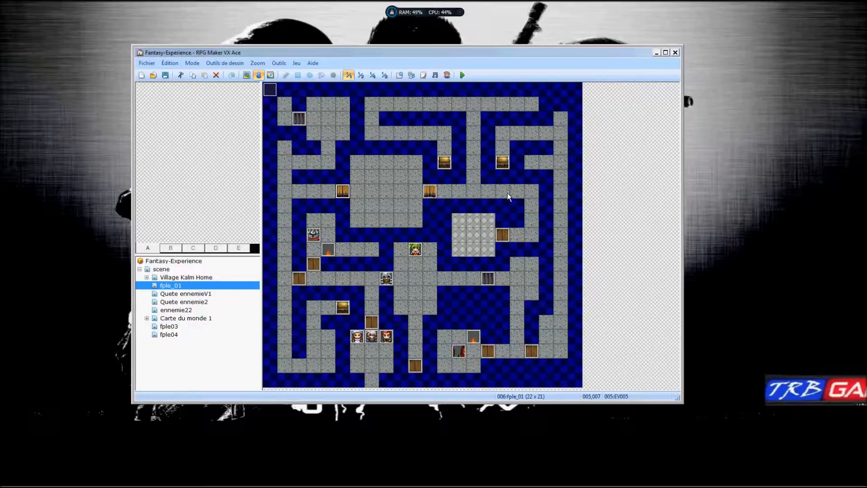
- Examine the comments, variables and teleport command of the door event beside the light-tiled room on fple_01, and close it unchanged
{"action": "right_click", "coordinate": [501, 236]}
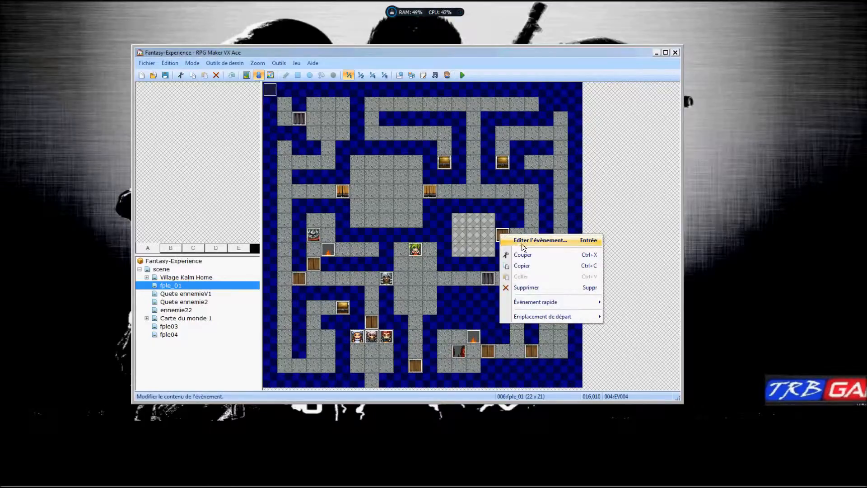
{"action": "left_click", "coordinate": [522, 240]}
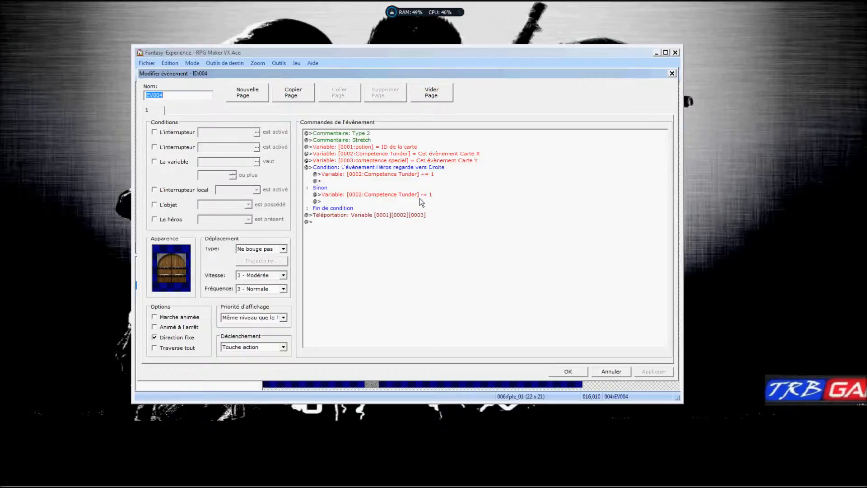
{"action": "left_click_drag", "start_coordinate": [475, 73], "coordinate": [509, 90]}
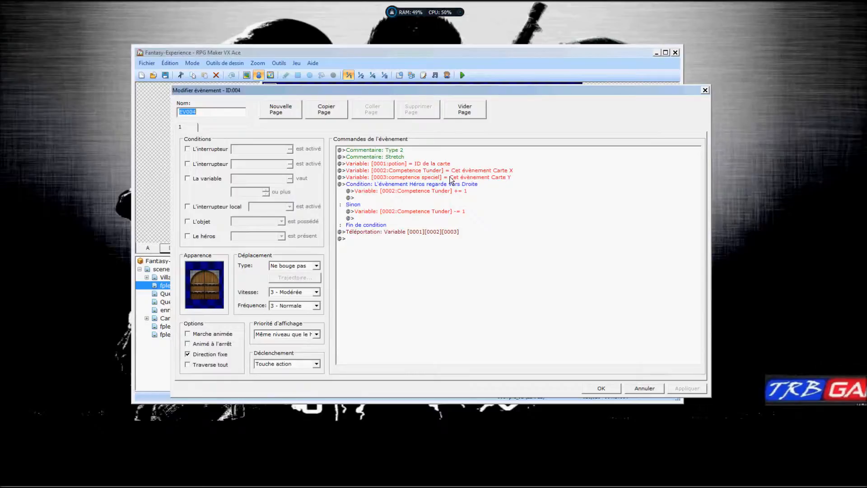
{"action": "left_click", "coordinate": [706, 90]}
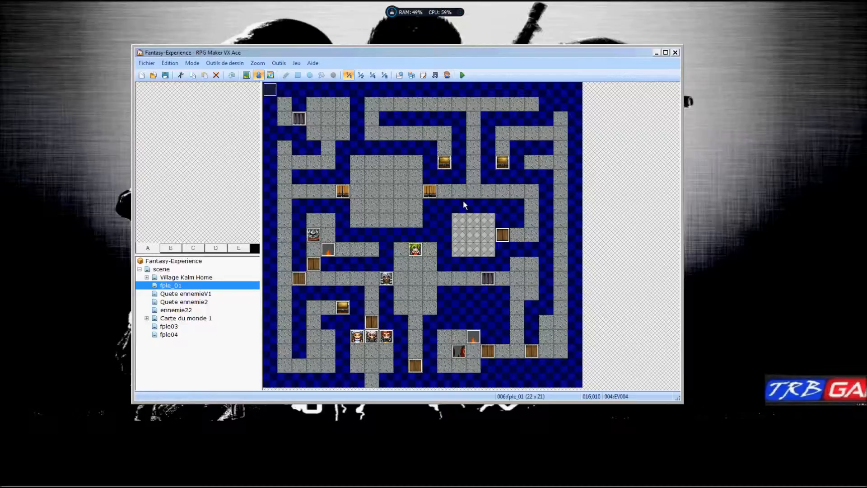
- Switch to the fple04 map, start a playtest and get past the title screen into the game
{"action": "left_click", "coordinate": [176, 335]}
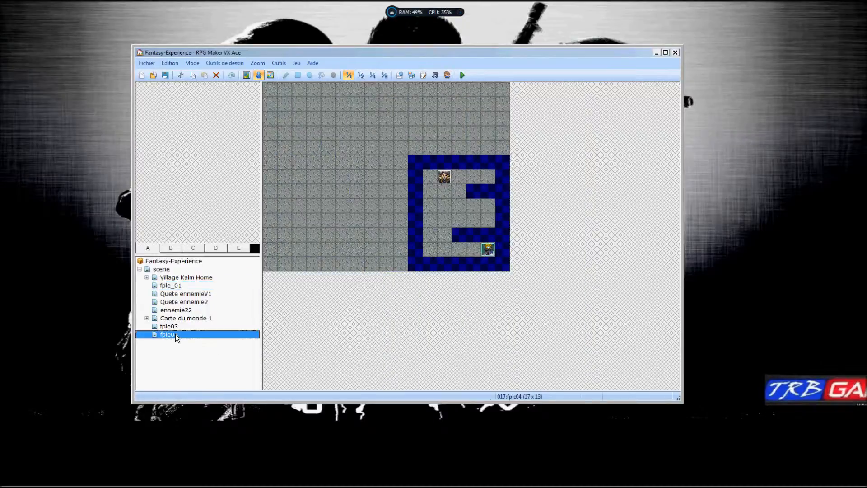
{"action": "left_click", "coordinate": [462, 75]}
{"action": "left_click", "coordinate": [393, 251]}
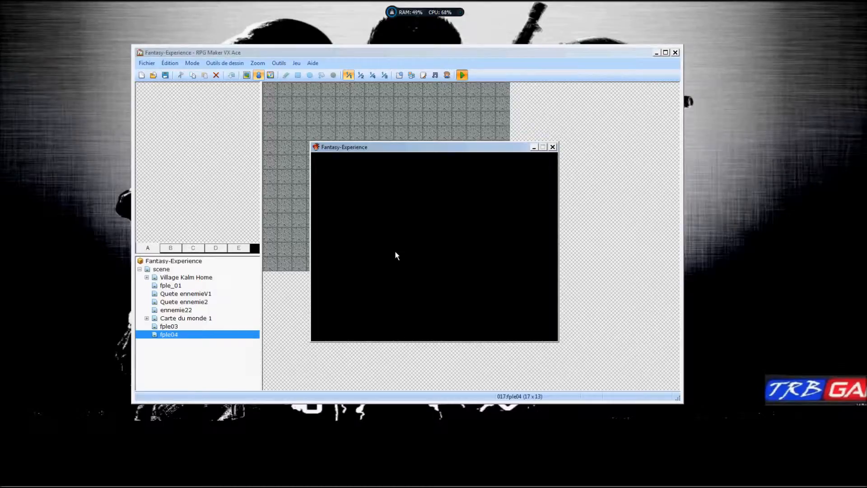
{"action": "key", "text": "Return"}
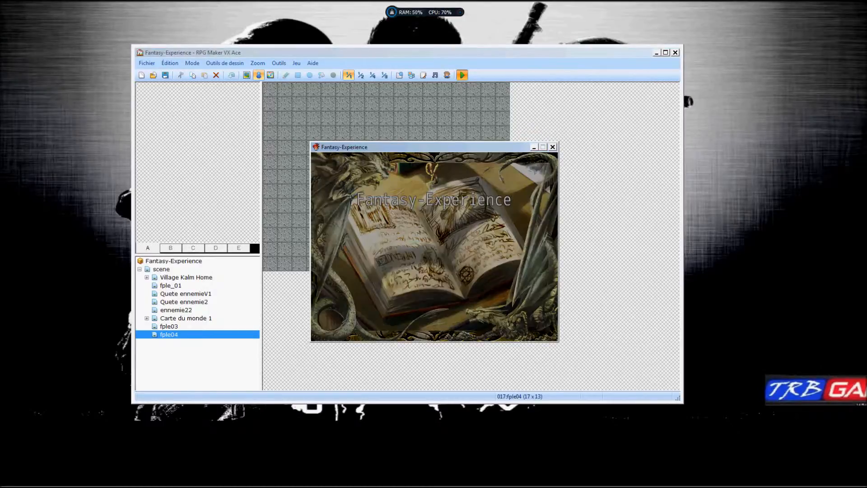
- Walk through the fple04 corridors in the playtest until facing the character in front of the red banner
{"action": "key", "text": "Right"}
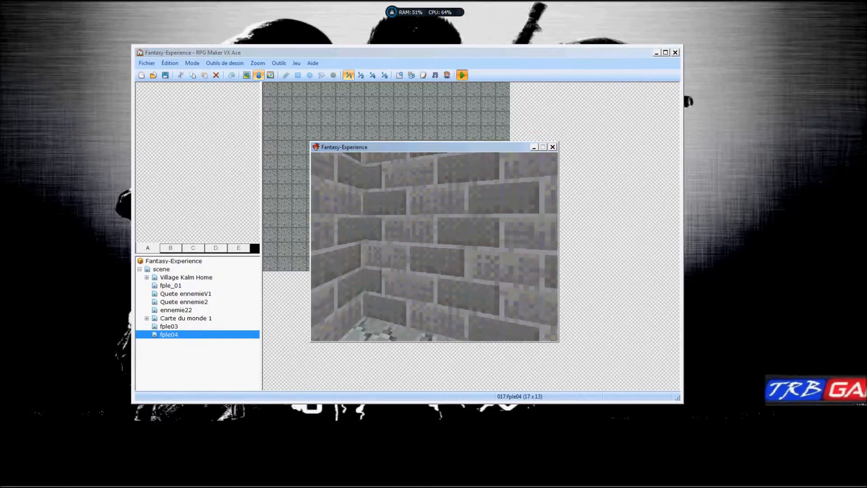
{"action": "key", "text": "Right"}
{"action": "key", "text": "Right"}
{"action": "key", "text": "Up"}
{"action": "key", "text": "Up"}
{"action": "key", "text": "Up"}
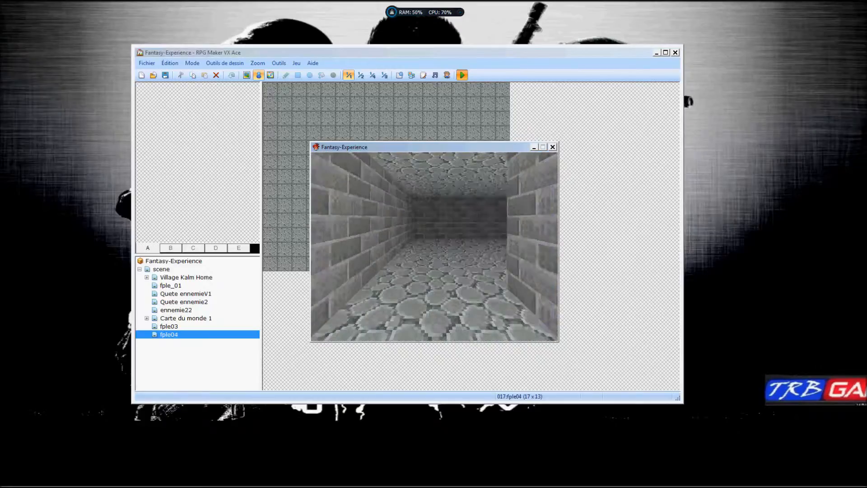
{"action": "key", "text": "Up"}
{"action": "key", "text": "Right"}
{"action": "key", "text": "Up"}
{"action": "key", "text": "Up"}
{"action": "key", "text": "Right"}
{"action": "key", "text": "Right"}
{"action": "key", "text": "Up"}
{"action": "key", "text": "Right"}
{"action": "key", "text": "Up"}
{"action": "key", "text": "Left"}
{"action": "key", "text": "Up"}
{"action": "key", "text": "Left"}
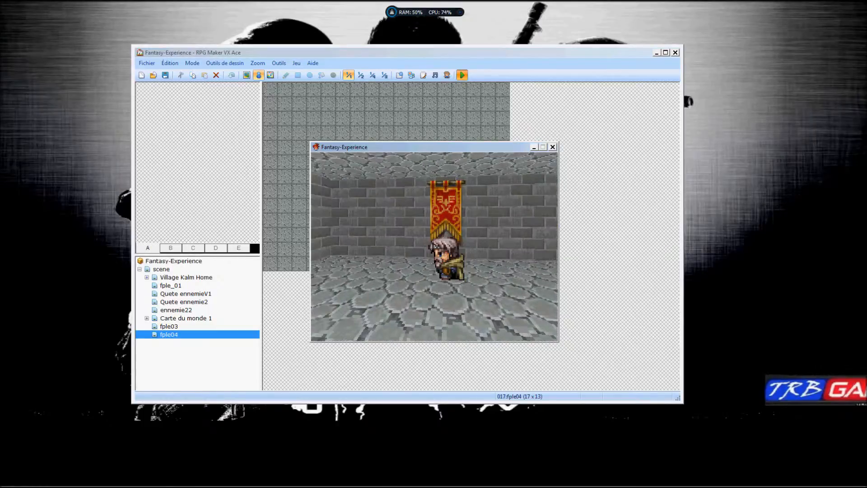
- Talk to the character to show its message, dismiss the dialogue and close the playtest
{"action": "key", "text": "Return"}
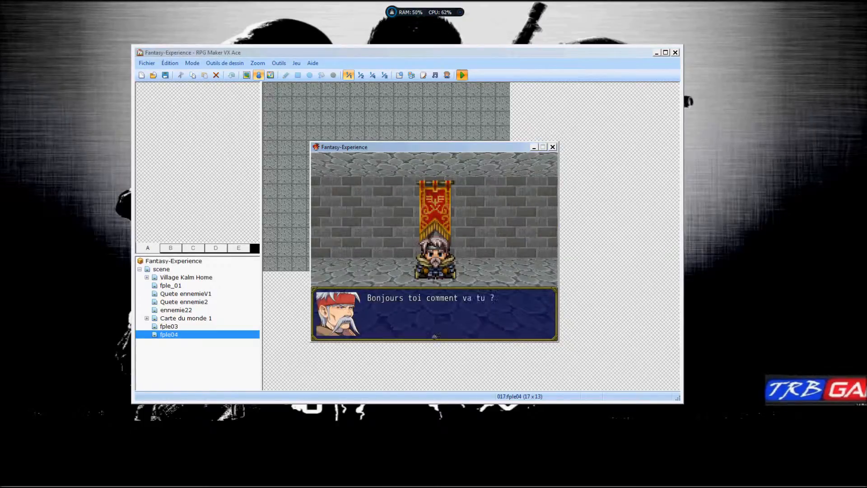
{"action": "key", "text": "Return"}
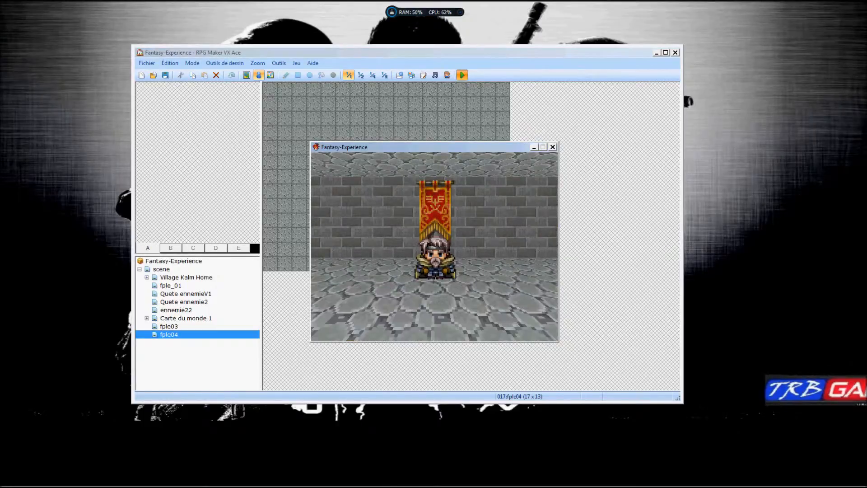
{"action": "left_click", "coordinate": [554, 149]}
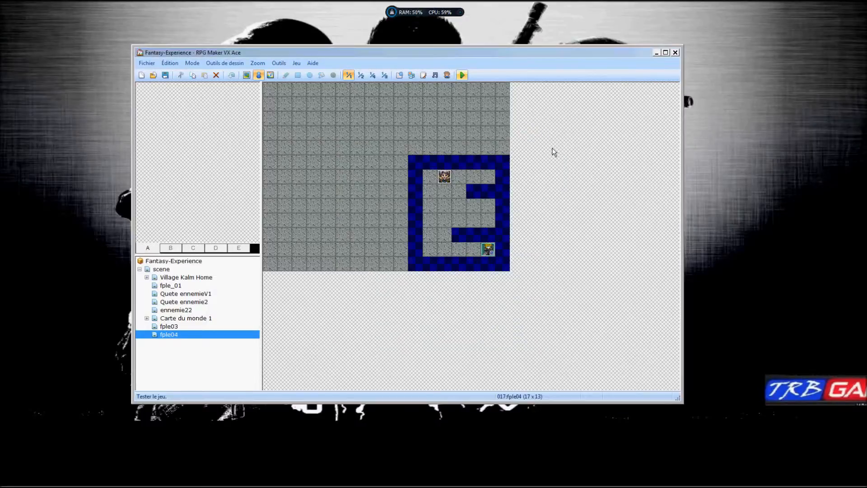
- Open the fple04 character's event and change its graphic to the front-facing white skull figure from the Monster1 sheet
{"action": "right_click", "coordinate": [443, 178]}
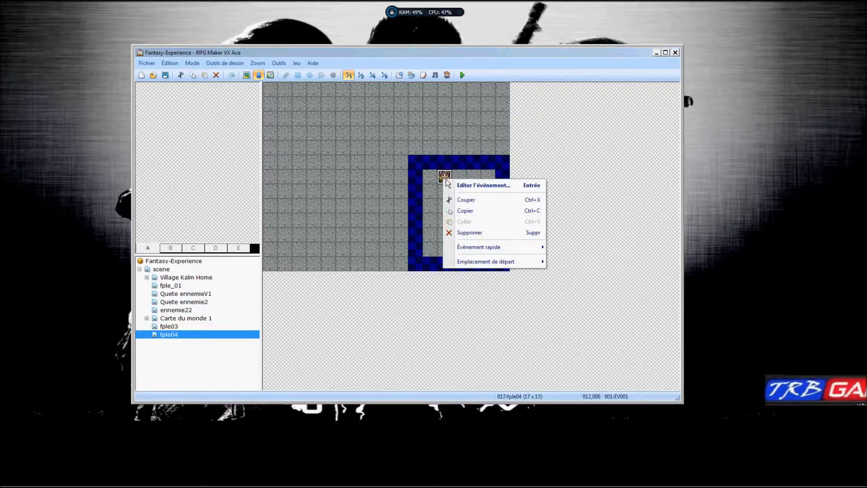
{"action": "left_click", "coordinate": [474, 185]}
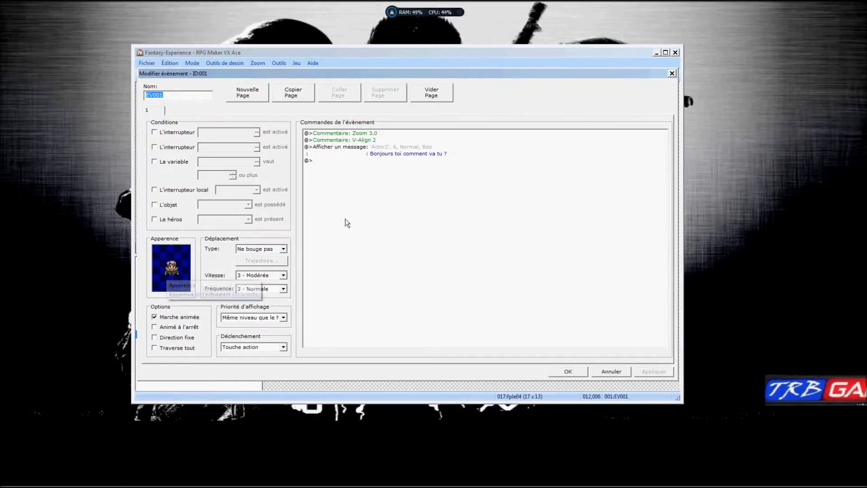
{"action": "double_click", "coordinate": [181, 258]}
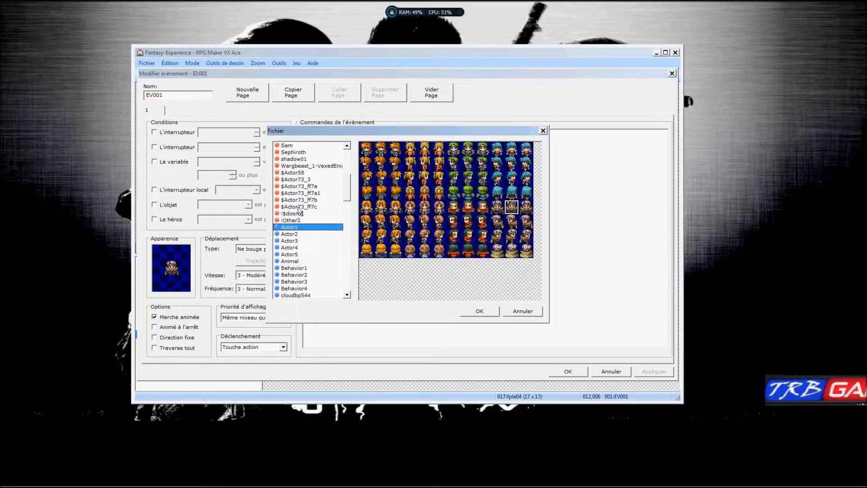
{"action": "left_click", "coordinate": [311, 166]}
{"action": "scroll", "coordinate": [311, 171], "scroll_direction": "up", "scroll_amount": 1}
{"action": "scroll", "coordinate": [310, 176], "scroll_direction": "up", "scroll_amount": 5}
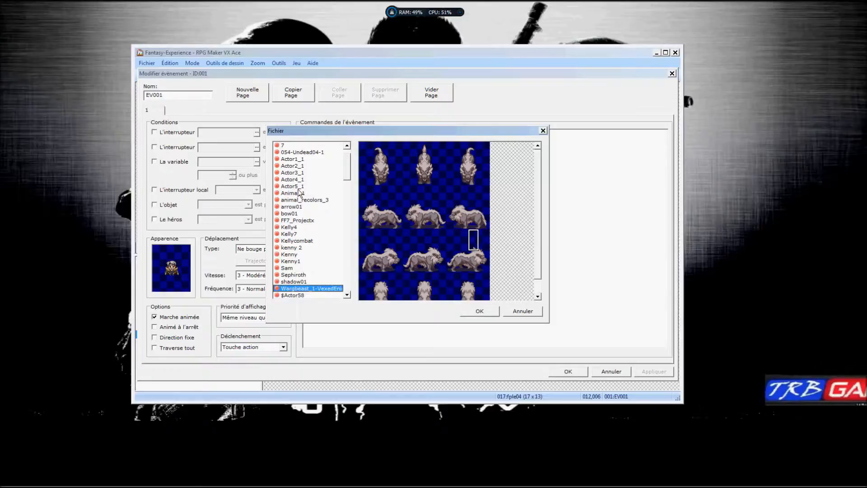
{"action": "left_click", "coordinate": [316, 234]}
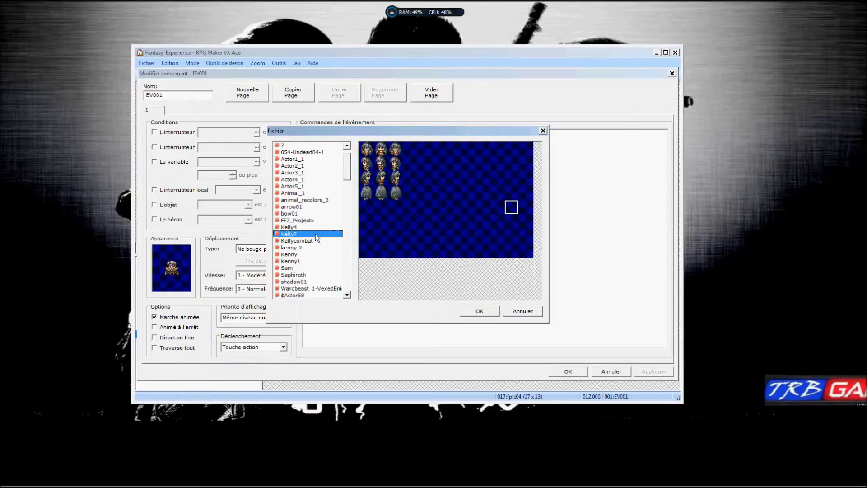
{"action": "scroll", "coordinate": [302, 249], "scroll_direction": "down", "scroll_amount": 5}
{"action": "scroll", "coordinate": [301, 258], "scroll_direction": "down", "scroll_amount": 4}
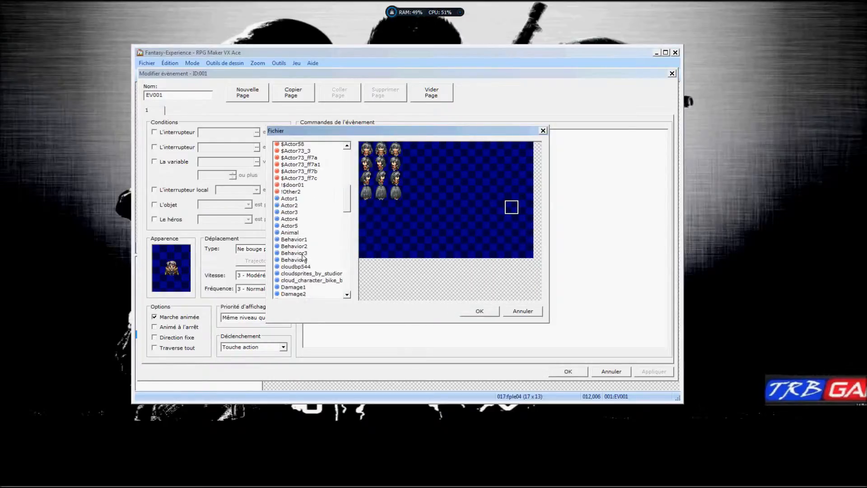
{"action": "left_click", "coordinate": [314, 261]}
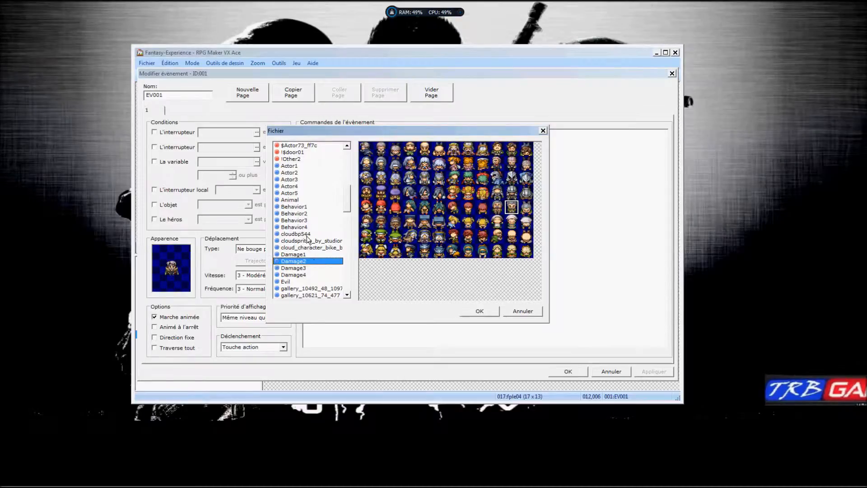
{"action": "scroll", "coordinate": [324, 280], "scroll_direction": "down", "scroll_amount": 2}
{"action": "scroll", "coordinate": [325, 280], "scroll_direction": "down", "scroll_amount": 6}
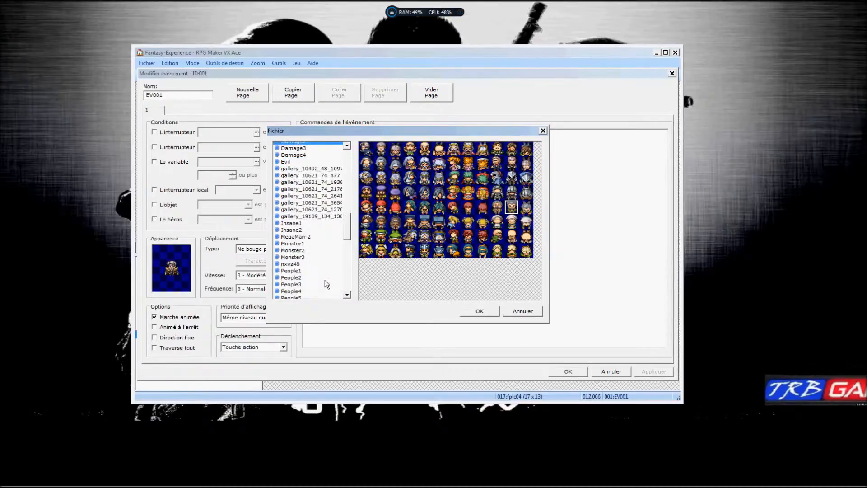
{"action": "left_click", "coordinate": [303, 201]}
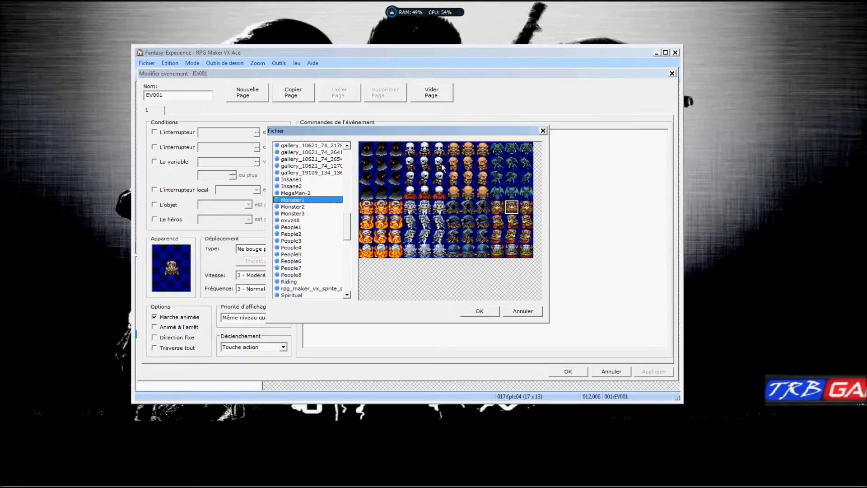
{"action": "left_click", "coordinate": [425, 149]}
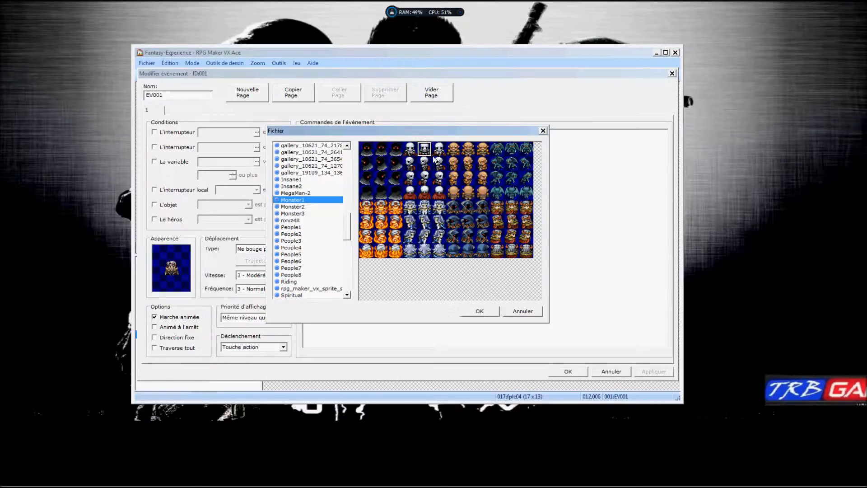
{"action": "left_click", "coordinate": [480, 311]}
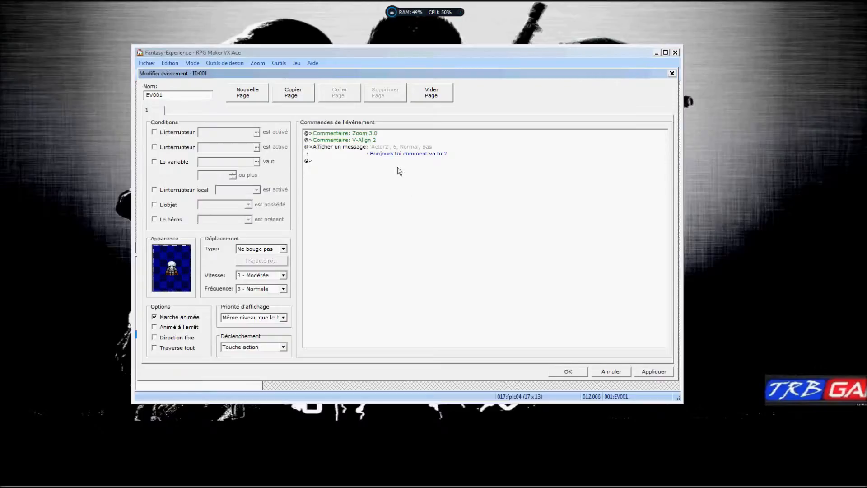
- Set the event's trigger (Déclenchement) to "Contact avec le héros"
{"action": "left_click", "coordinate": [377, 154]}
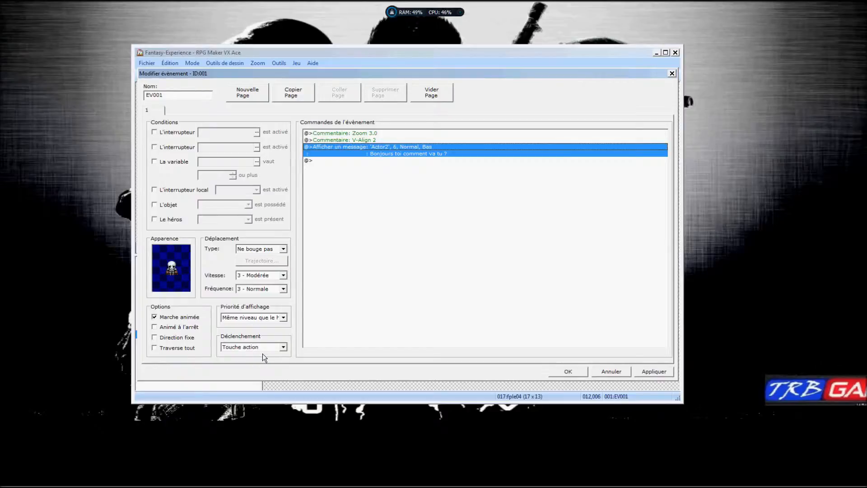
{"action": "left_click", "coordinate": [276, 347]}
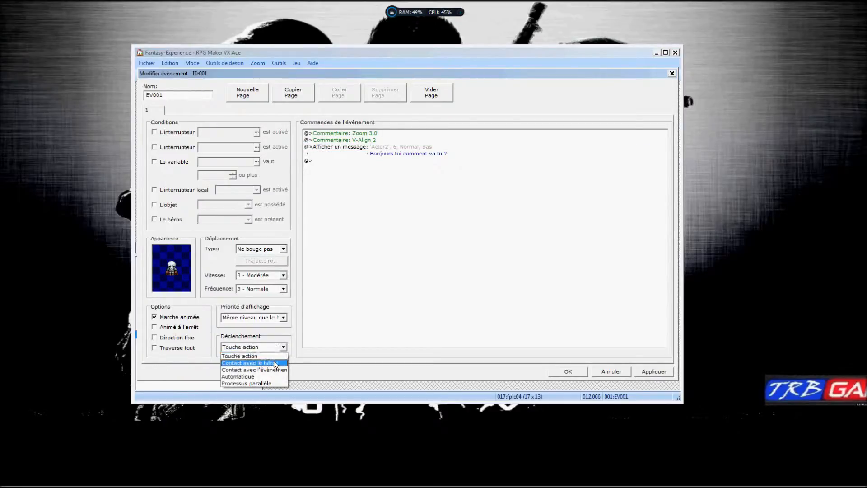
{"action": "left_click", "coordinate": [273, 362]}
- Set the event's movement type to "Suit le héros", with speed "5 - Rapide" and frequency "4 - Haute"
{"action": "left_click", "coordinate": [283, 249]}
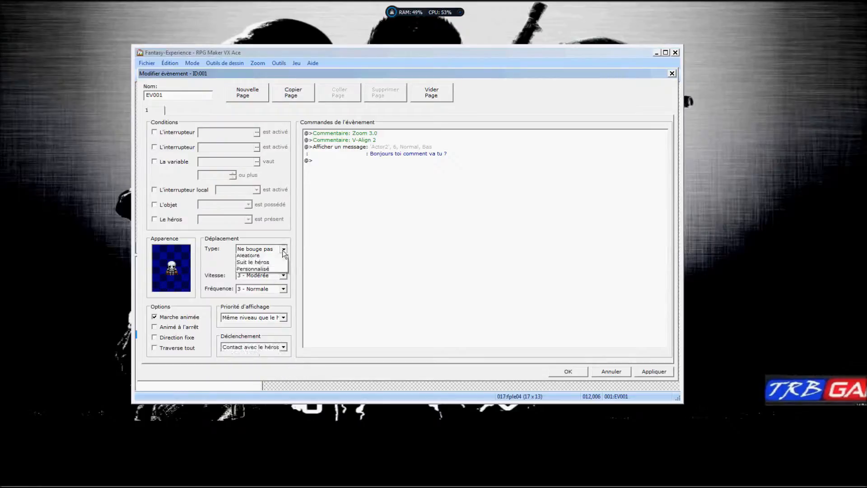
{"action": "left_click", "coordinate": [274, 271]}
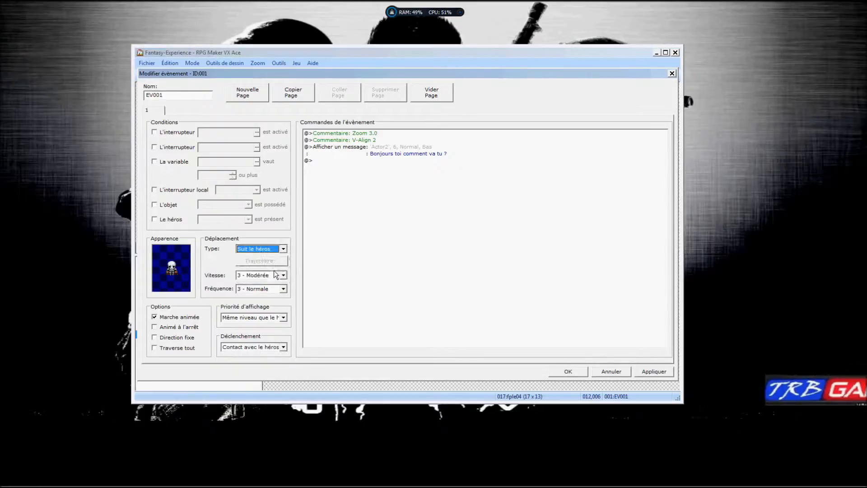
{"action": "left_click", "coordinate": [275, 275]}
{"action": "left_click", "coordinate": [276, 311]}
{"action": "left_click", "coordinate": [273, 290]}
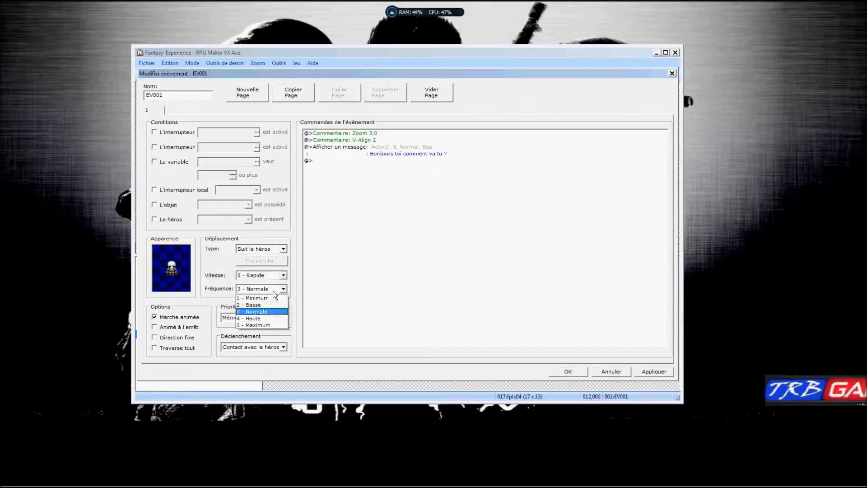
{"action": "left_click", "coordinate": [266, 319]}
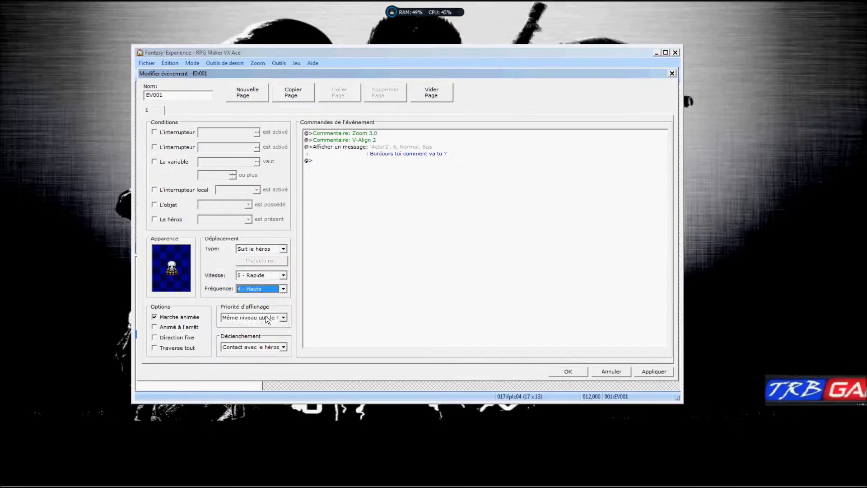
{"action": "right_click", "coordinate": [370, 147]}
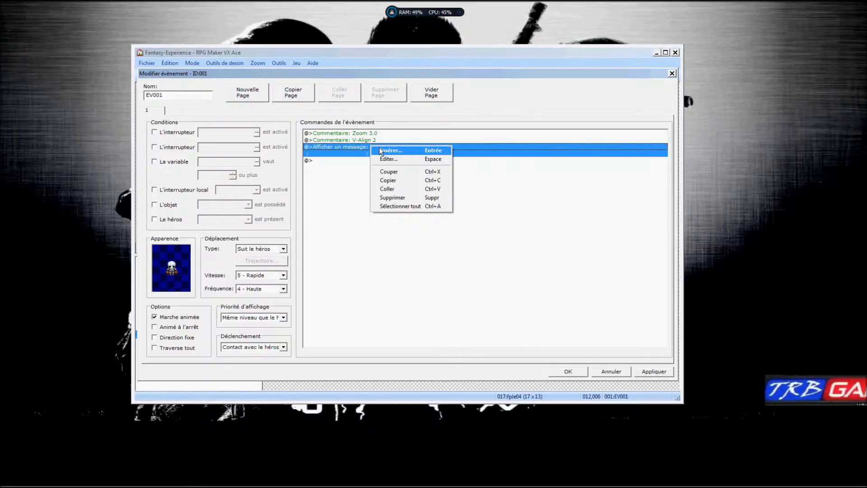
{"action": "left_click", "coordinate": [353, 160]}
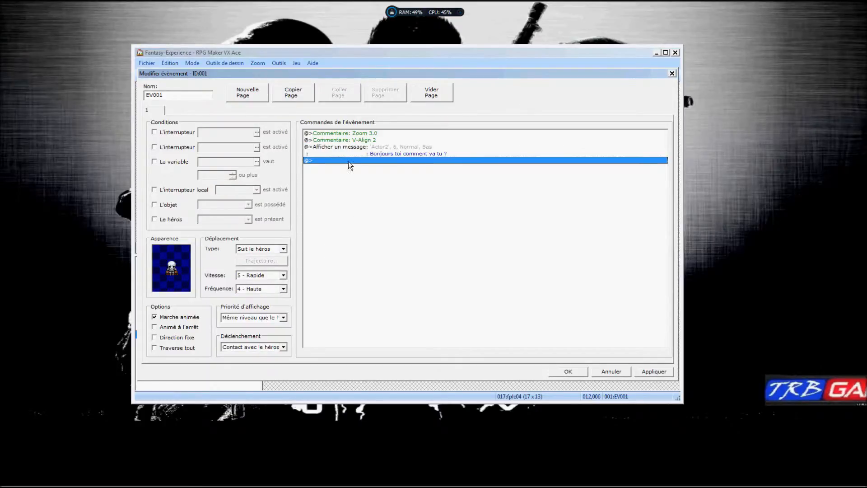
{"action": "right_click", "coordinate": [386, 149]}
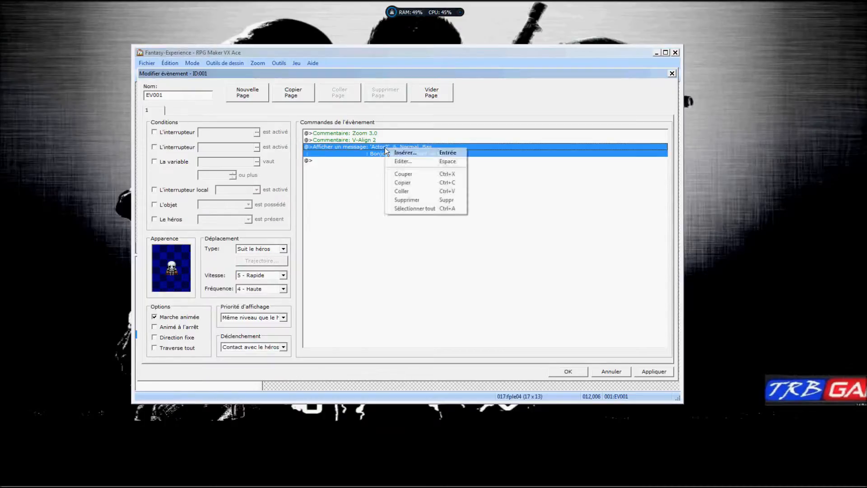
{"action": "left_click", "coordinate": [359, 180]}
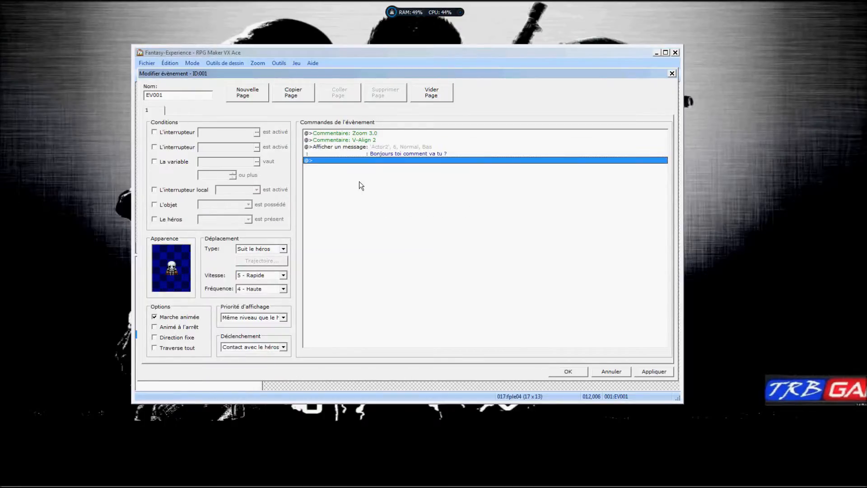
{"action": "double_click", "coordinate": [356, 162]}
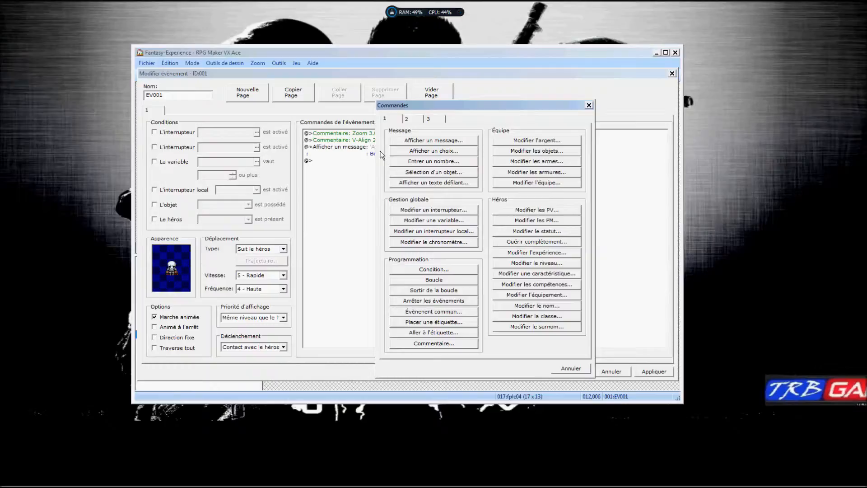
{"action": "left_click", "coordinate": [409, 122]}
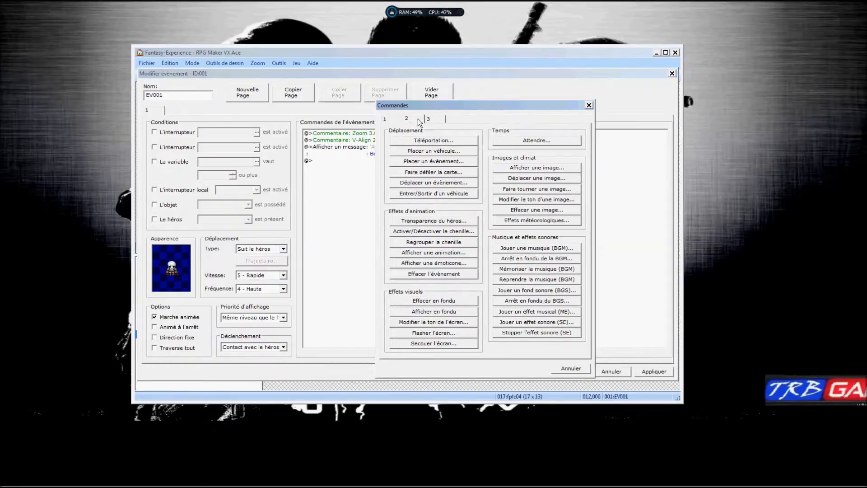
{"action": "left_click", "coordinate": [429, 119]}
{"action": "left_click", "coordinate": [416, 142]}
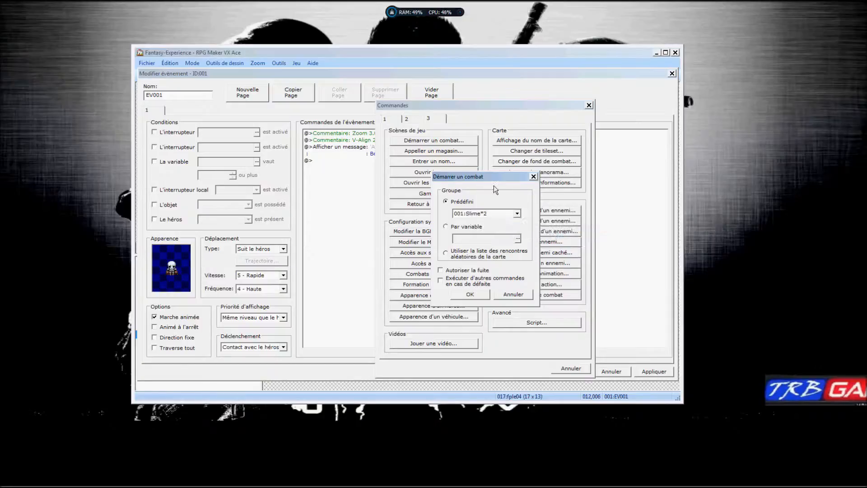
{"action": "left_click", "coordinate": [534, 177]}
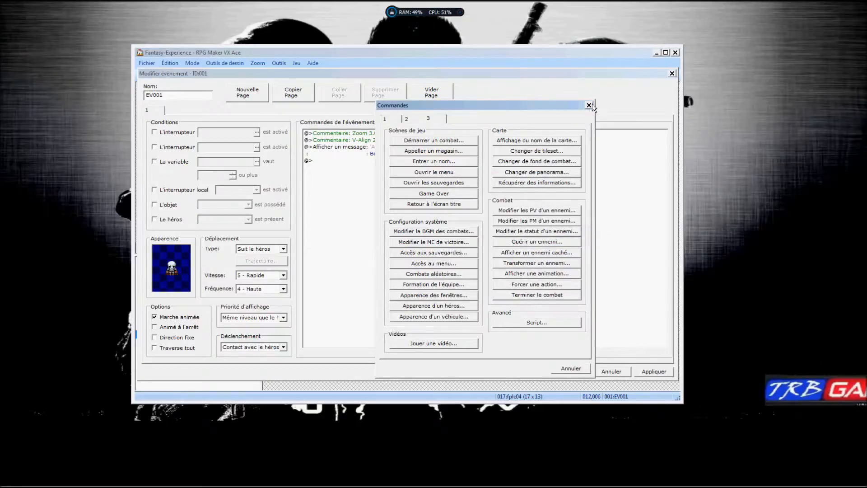
{"action": "left_click", "coordinate": [589, 104]}
- Add a start-battle command (Démarrer un combat) with the predefined group 001:Slime*2 at the end of the event's commands and confirm the event
{"action": "double_click", "coordinate": [321, 161]}
{"action": "left_click", "coordinate": [398, 142]}
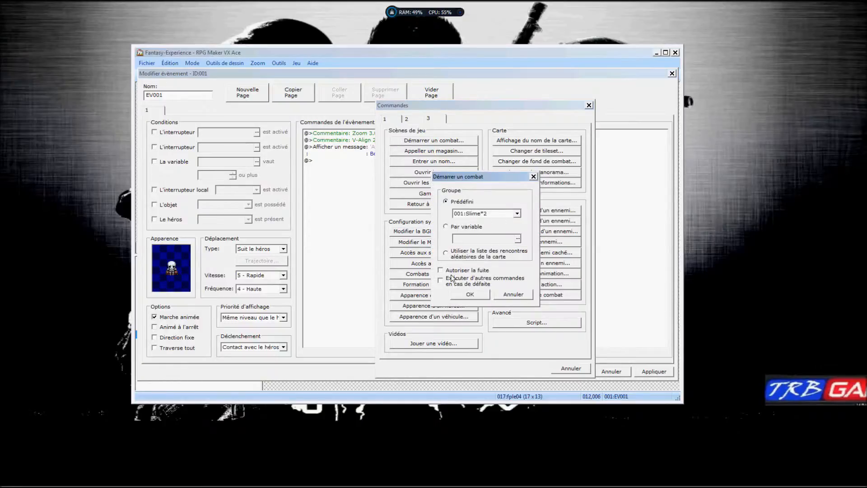
{"action": "left_click", "coordinate": [467, 294]}
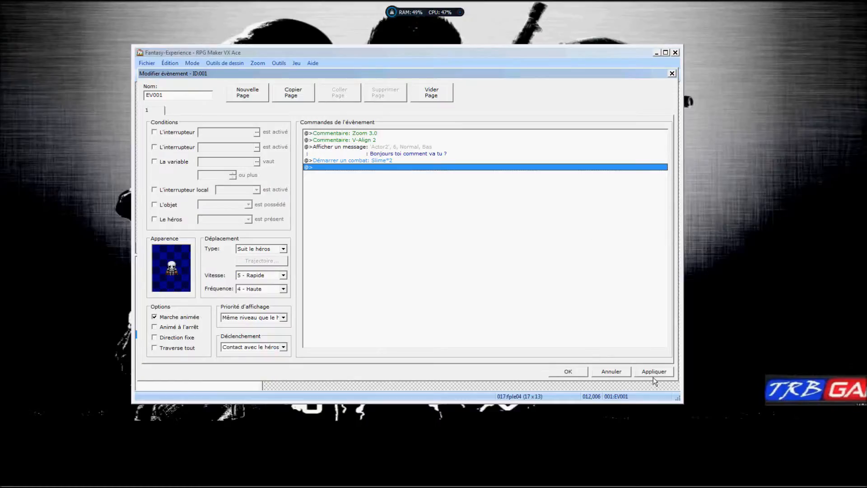
{"action": "left_click", "coordinate": [580, 373]}
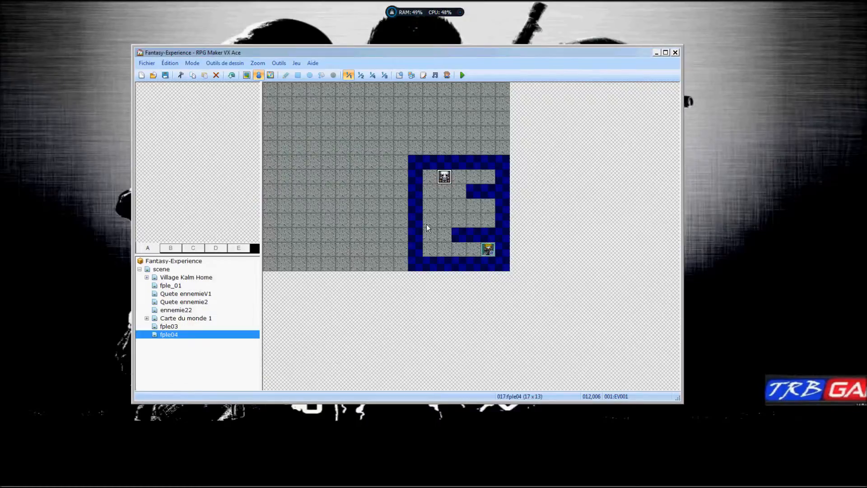
- Reopen the skull event on fple04, check its display priority (Priorité d'affichage) options and confirm the event without changes
{"action": "left_click", "coordinate": [462, 75]}
{"action": "right_click", "coordinate": [442, 177]}
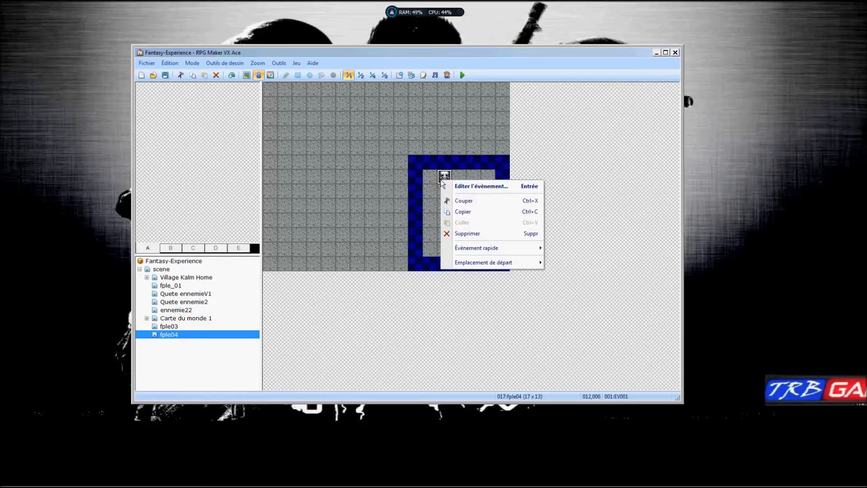
{"action": "left_click", "coordinate": [454, 185]}
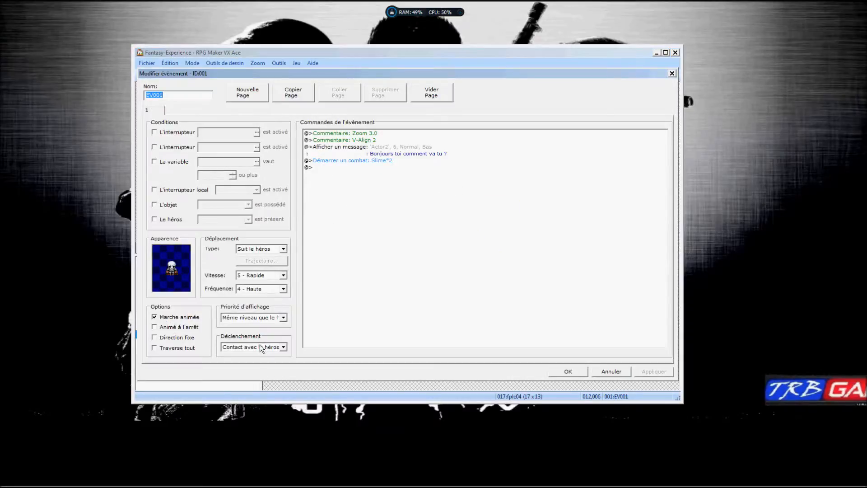
{"action": "left_click", "coordinate": [277, 318]}
{"action": "left_click", "coordinate": [278, 317]}
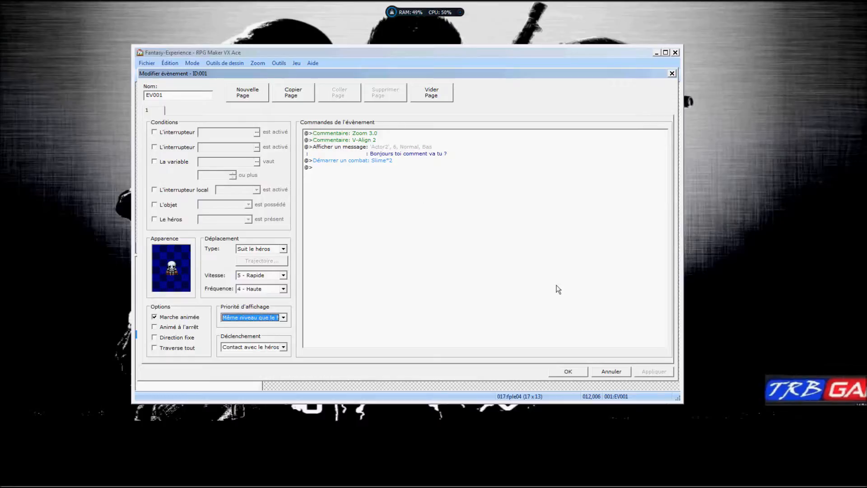
{"action": "left_click", "coordinate": [574, 371]}
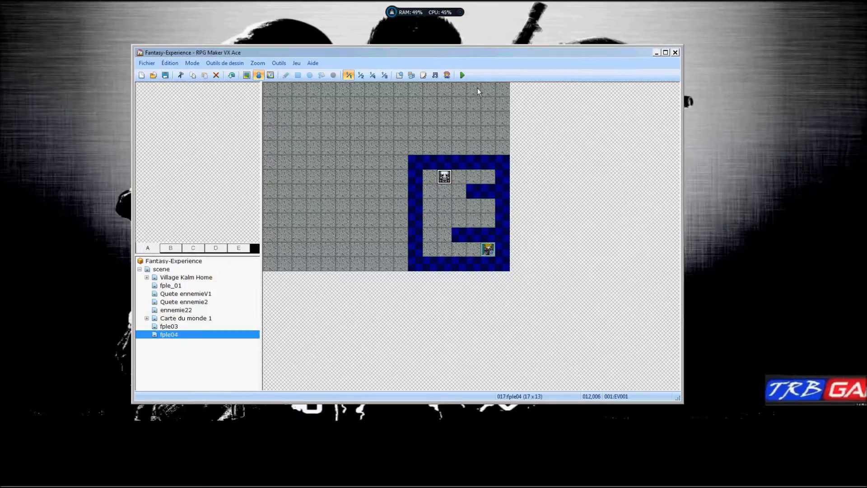
- Launch a playtest of the project and start the game
{"action": "left_click", "coordinate": [462, 75]}
{"action": "left_click", "coordinate": [383, 249]}
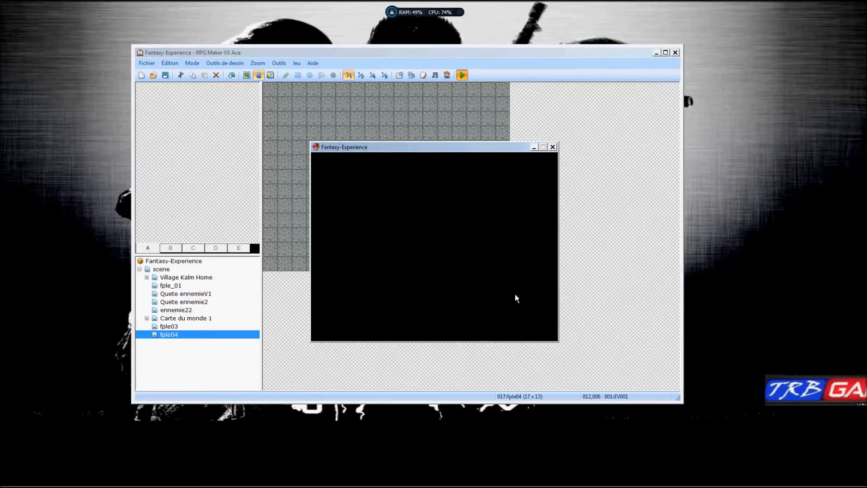
{"action": "key", "text": "Return"}
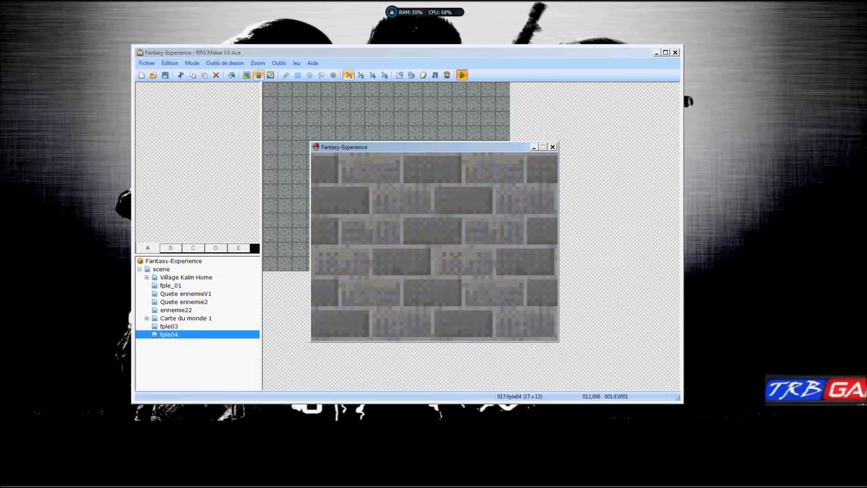
- Walk through the corridors until the skull makes contact, advance its message to trigger the battle and dismiss the error dialog
{"action": "key", "text": "Right"}
{"action": "key", "text": "Up"}
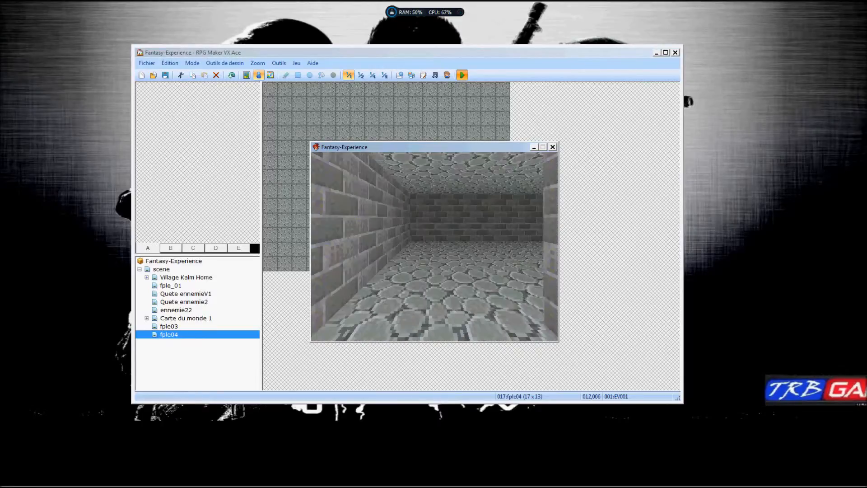
{"action": "key", "text": "Up"}
{"action": "key", "text": "Right"}
{"action": "key", "text": "Up"}
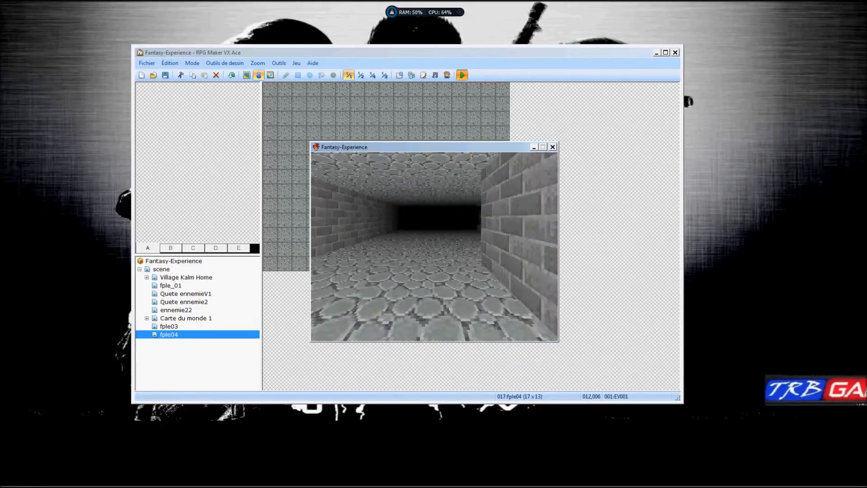
{"action": "key", "text": "Down"}
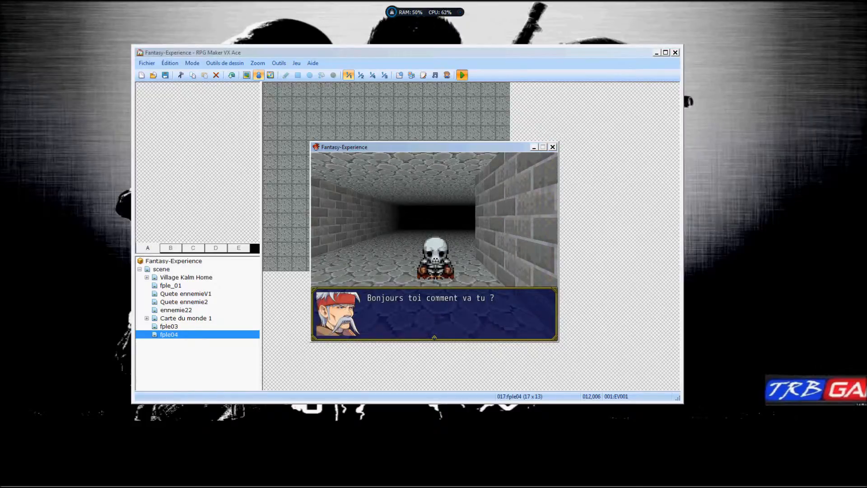
{"action": "key", "text": "Return"}
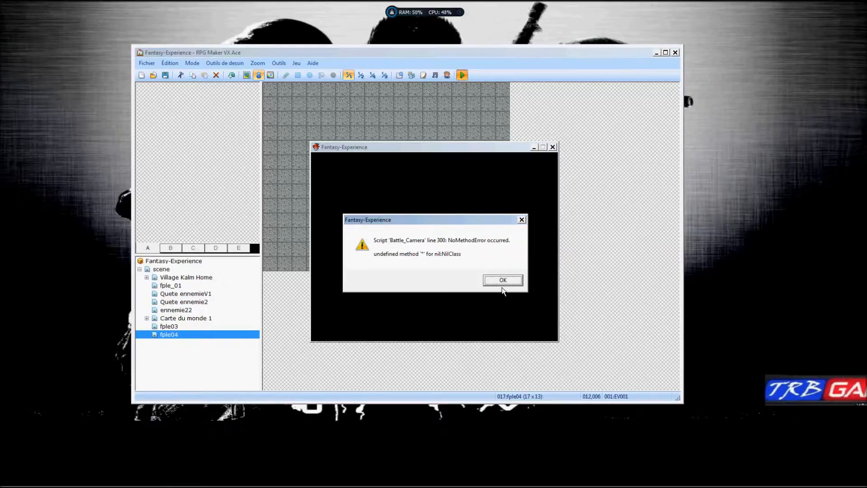
{"action": "left_click", "coordinate": [502, 285]}
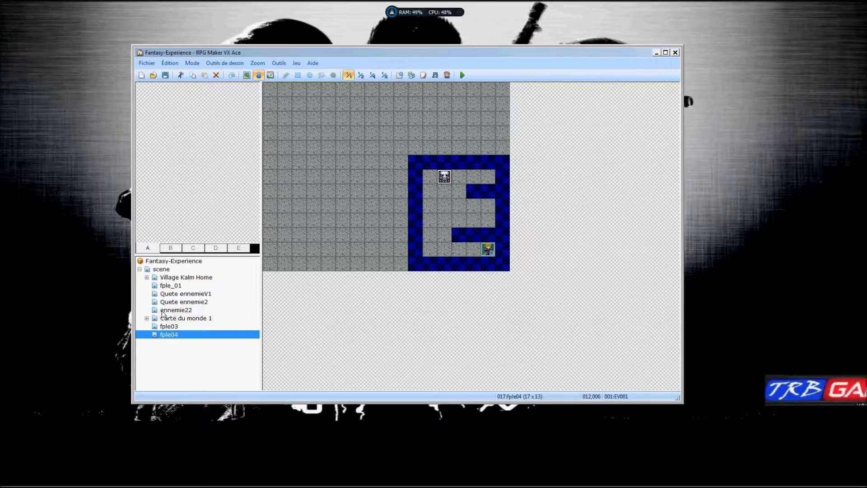
- Review both pages of the ennemieV1 event on fple_01, close it and view the teleport destination map ennemie22
{"action": "left_click", "coordinate": [164, 285]}
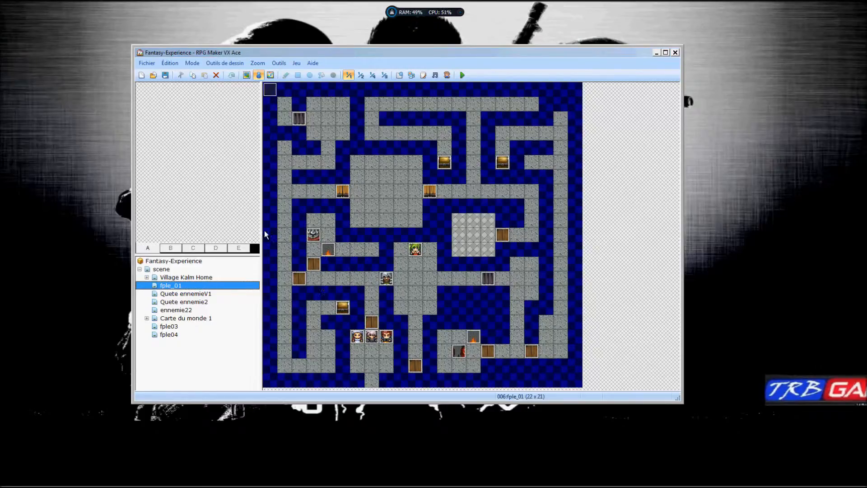
{"action": "right_click", "coordinate": [310, 234]}
{"action": "left_click", "coordinate": [328, 235]}
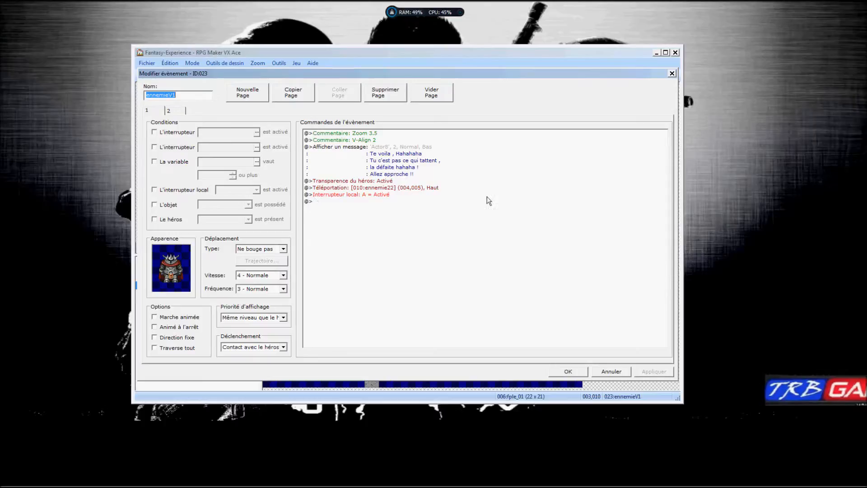
{"action": "left_click", "coordinate": [163, 110]}
{"action": "left_click", "coordinate": [148, 112]}
{"action": "left_click", "coordinate": [672, 73]}
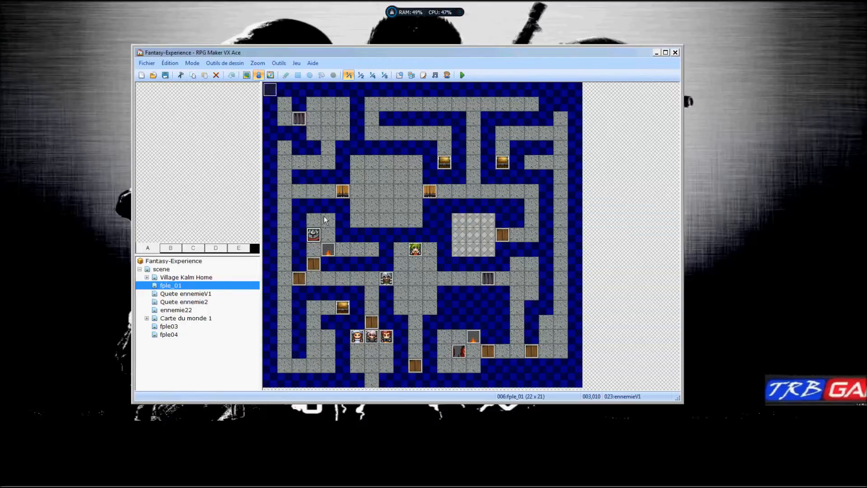
{"action": "left_click", "coordinate": [176, 310]}
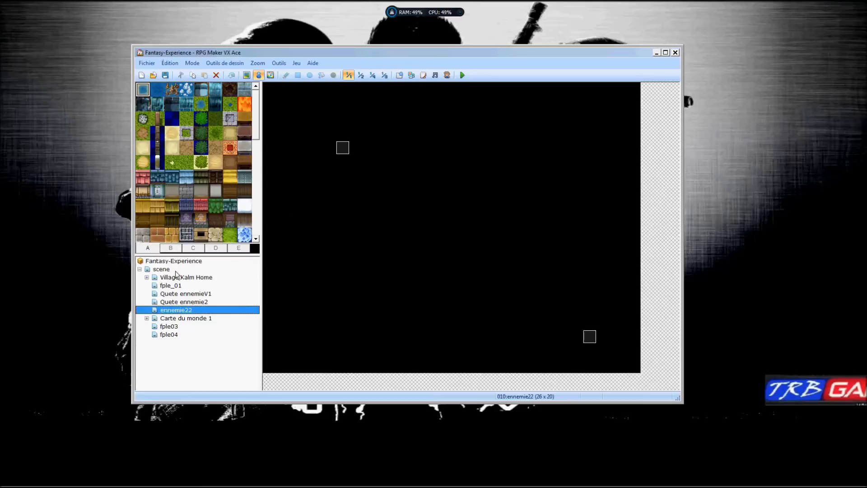
- Return to fple_01, examine the green-haired character's event commands and zoom comment, close the event and exit RPG Maker VX Ace
{"action": "left_click", "coordinate": [172, 285]}
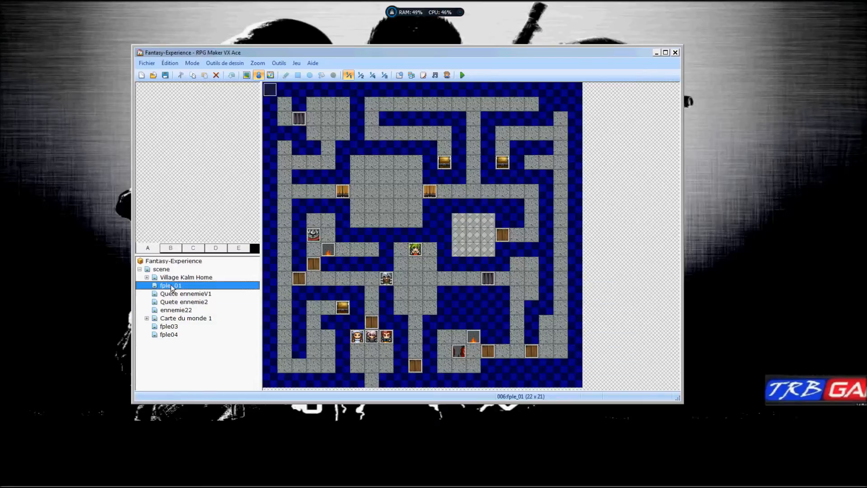
{"action": "left_click", "coordinate": [416, 279]}
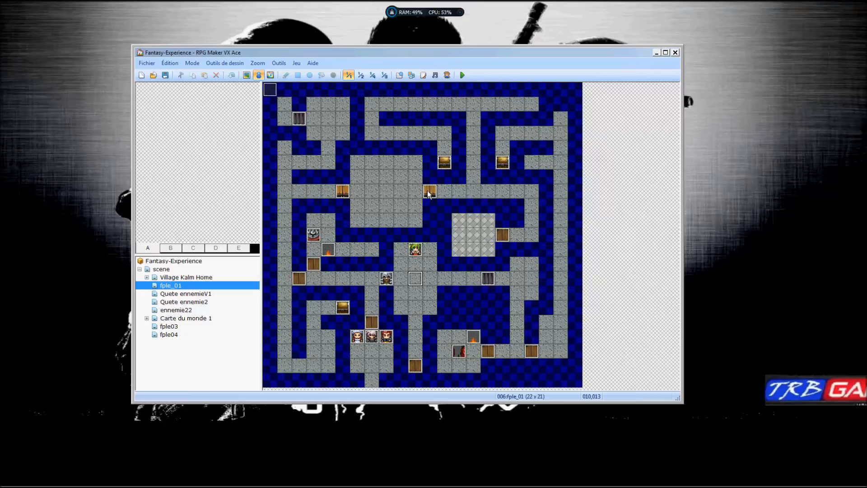
{"action": "right_click", "coordinate": [413, 252]}
{"action": "left_click", "coordinate": [421, 256]}
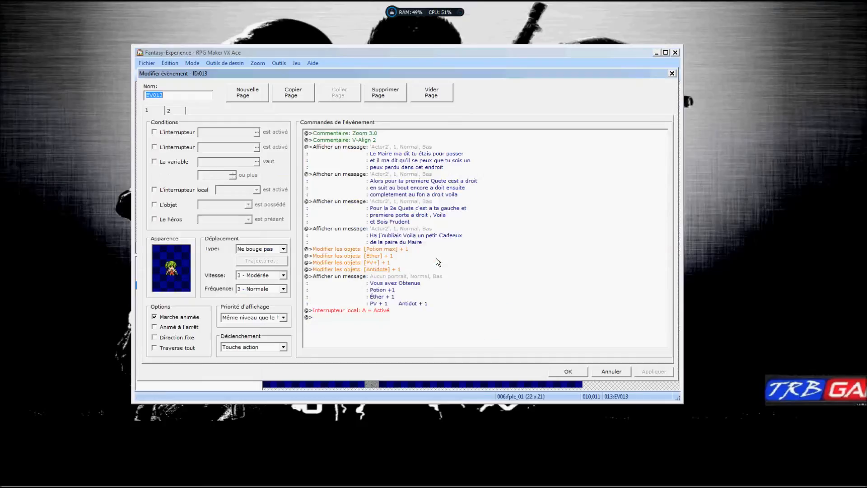
{"action": "left_click", "coordinate": [329, 135]}
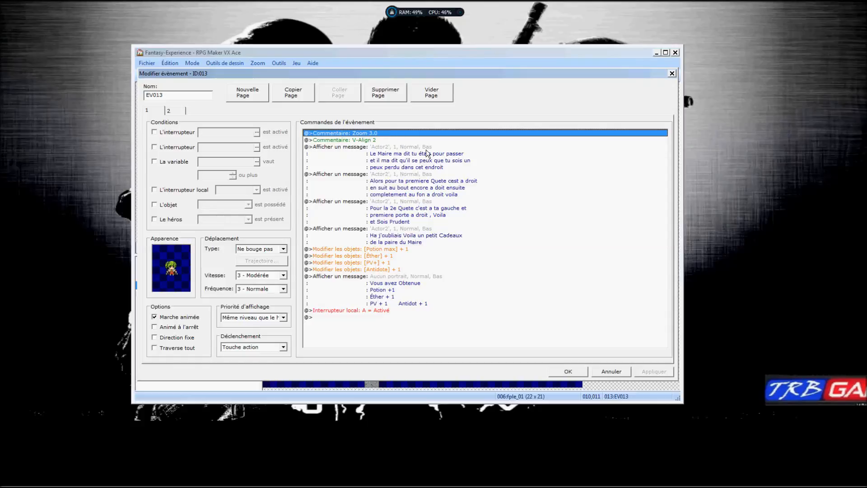
{"action": "left_click", "coordinate": [672, 74]}
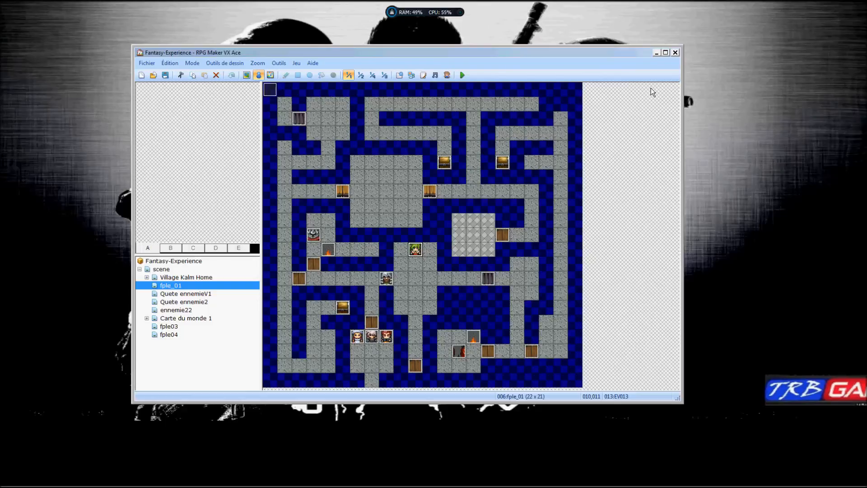
{"action": "left_click", "coordinate": [674, 52]}
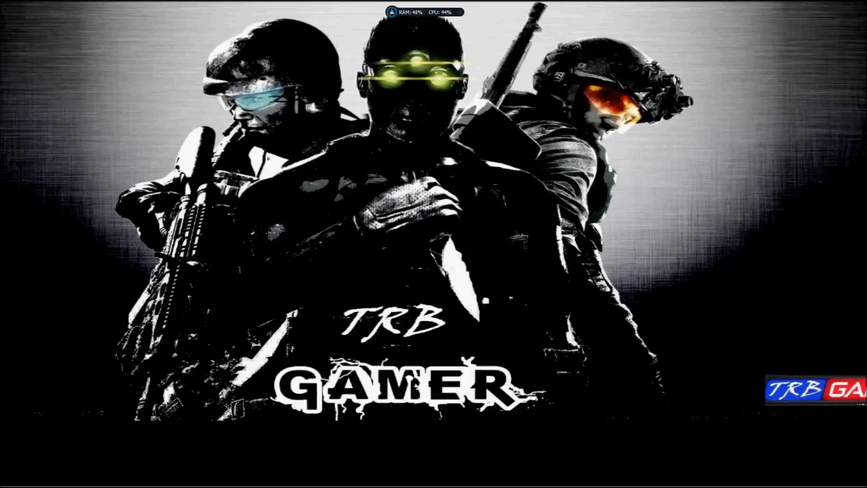
{"action": "left_click", "coordinate": [186, 476]}
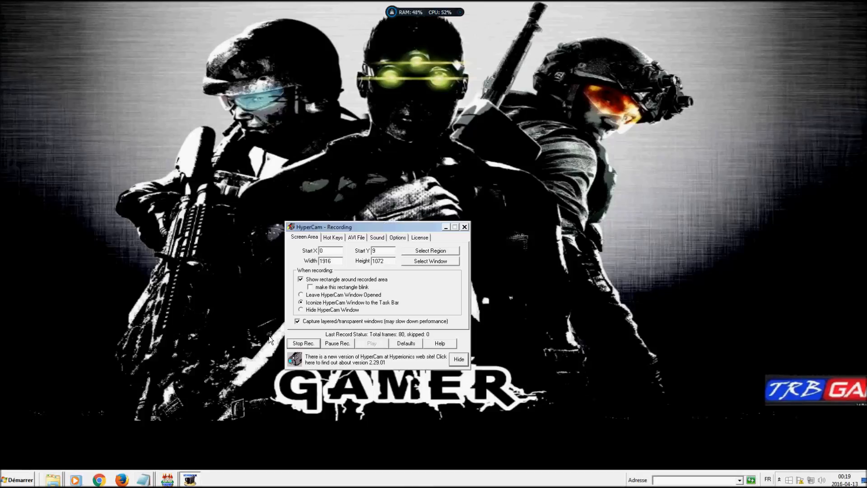